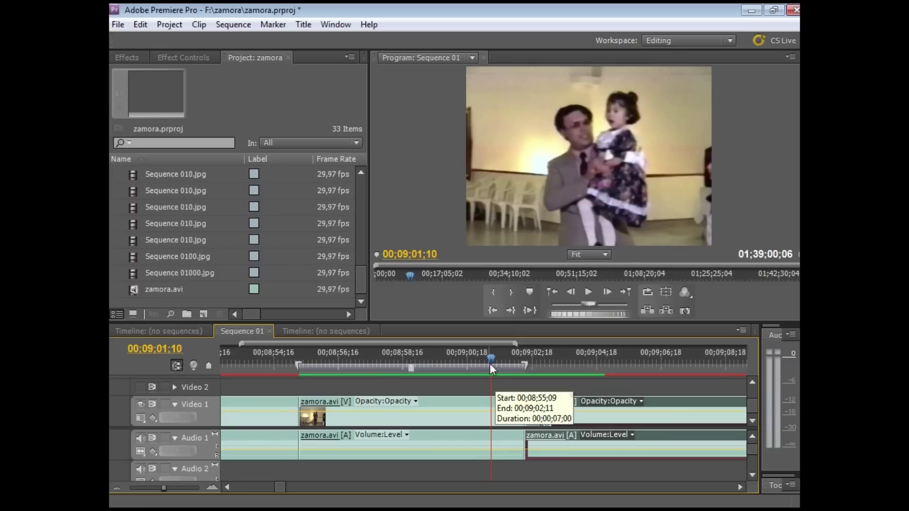
# Step: Export the frame at 00;09;02;00 as a PNG still named Sequence 01.Still024 in D:\fito\zakmora
pyautogui.moveTo(490, 358); pyautogui.dragTo(512, 365)
pyautogui.press('Left')
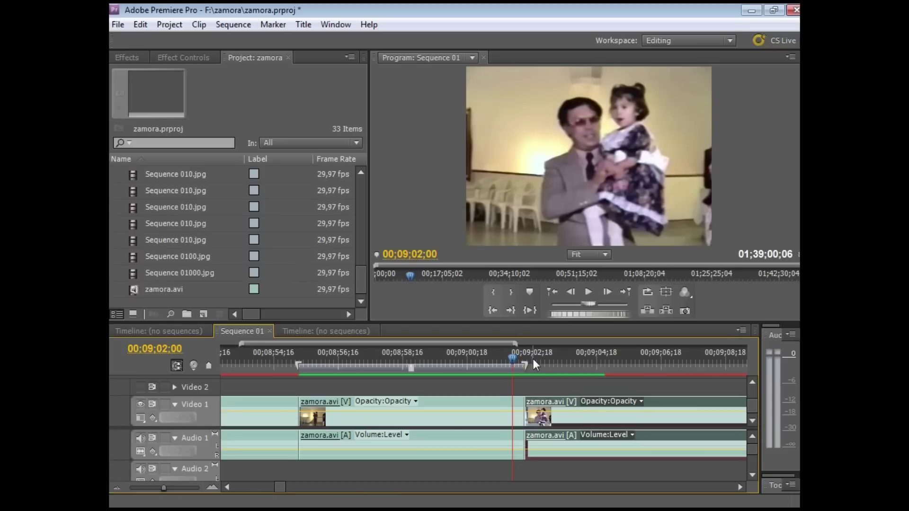
pyautogui.click(683, 308)
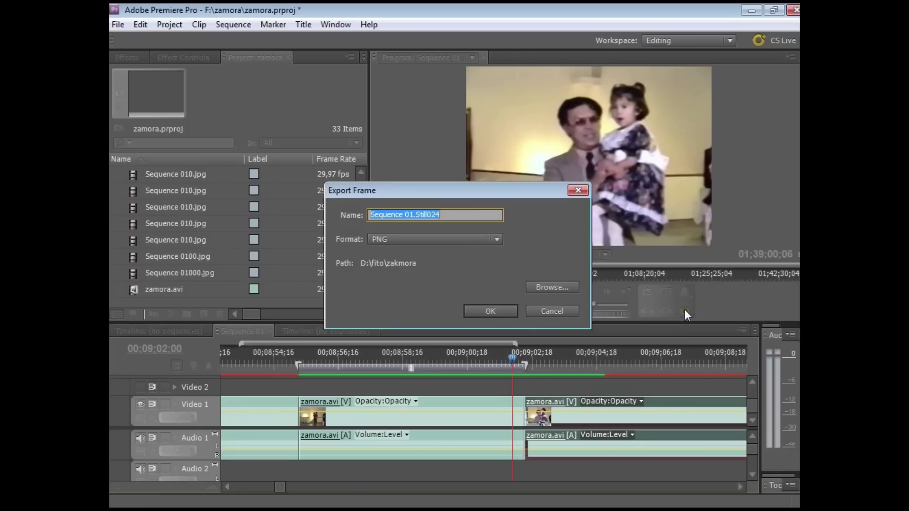
pyautogui.click(490, 309)
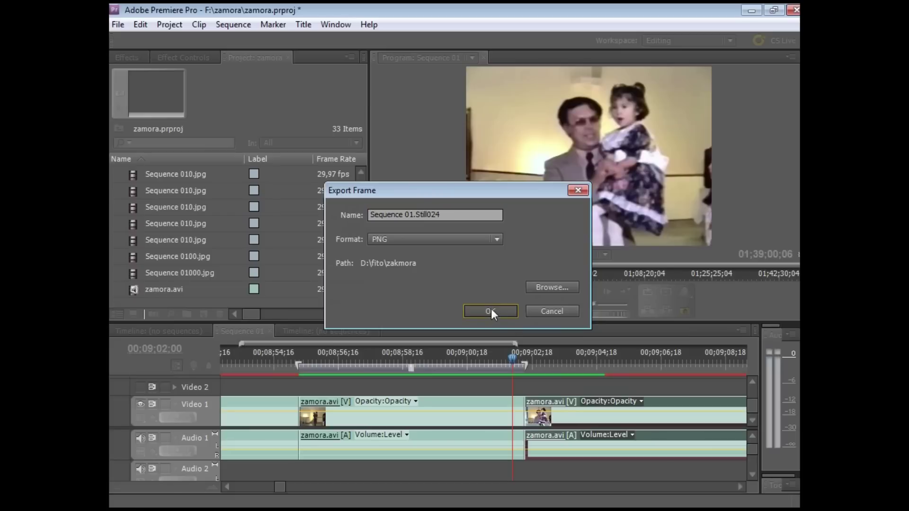
# Step: Import Sequence 01.Still024.png from D:\fito\zakmora into the project
pyautogui.doubleClick(243, 303)
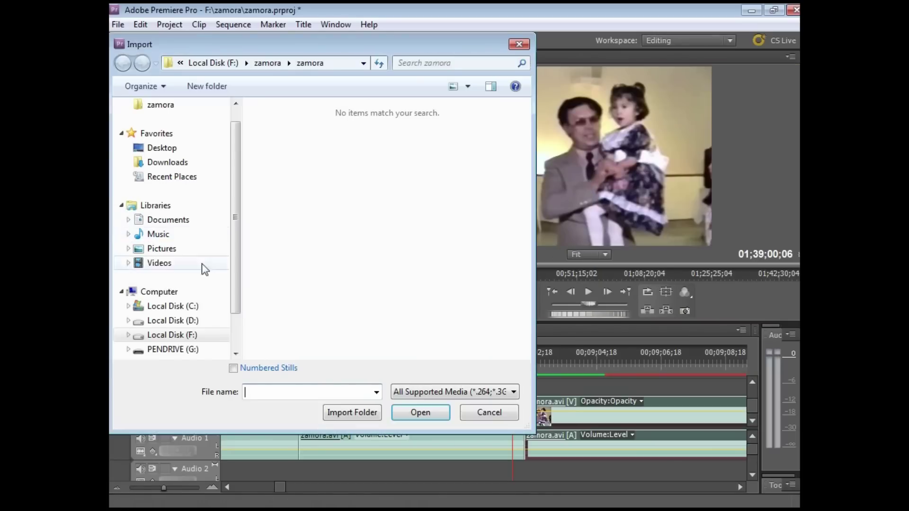
pyautogui.click(182, 320)
pyautogui.scroll(-5, 432, 328)
pyautogui.click(384, 328)
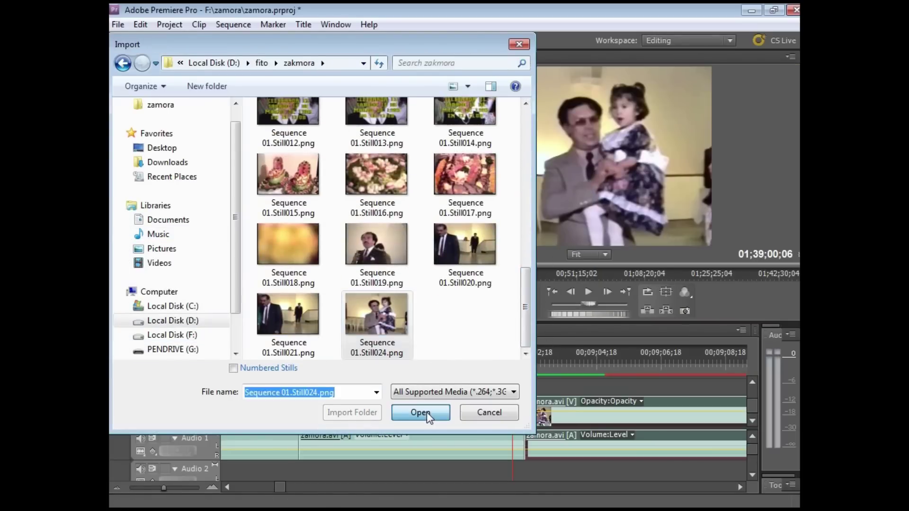
pyautogui.click(427, 411)
# Step: Place Sequence 01.Still024.png on Video 2 starting at 00;09;02;00 and turn on the track's output
pyautogui.moveTo(134, 290); pyautogui.dragTo(515, 386)
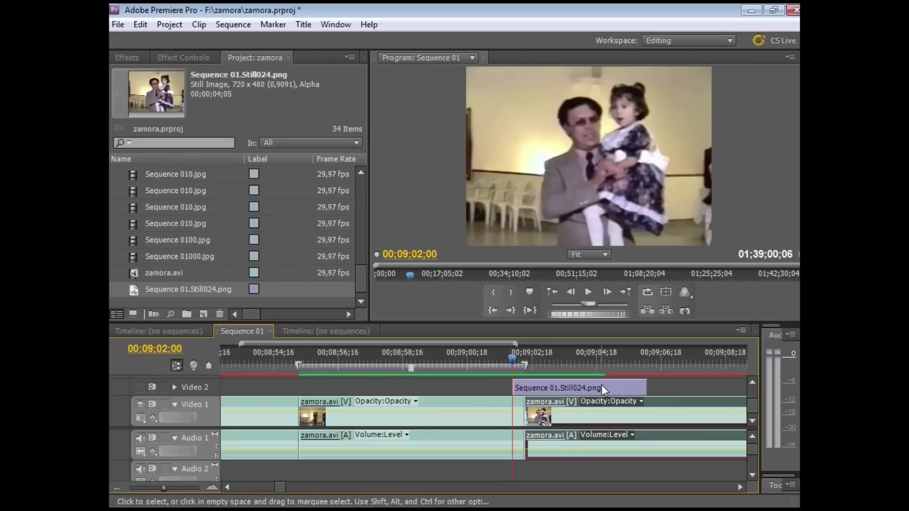
pyautogui.press('Left')
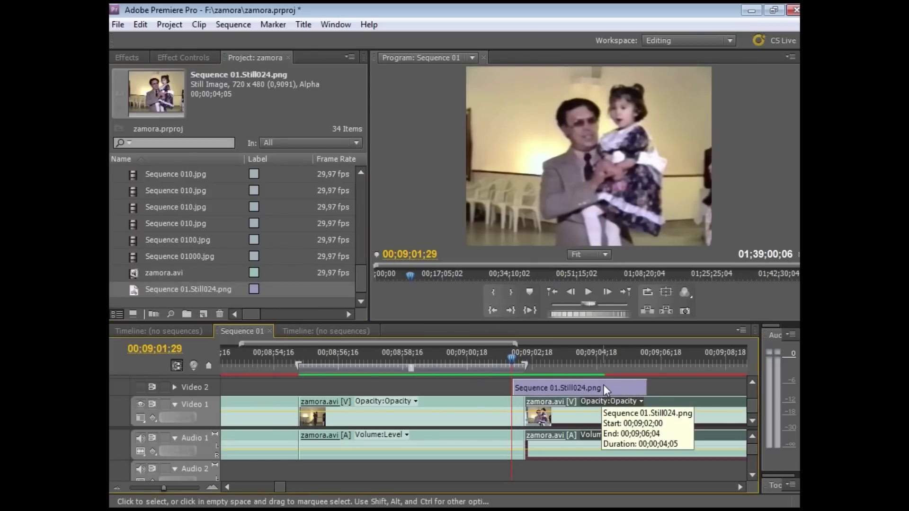
pyautogui.press('Right')
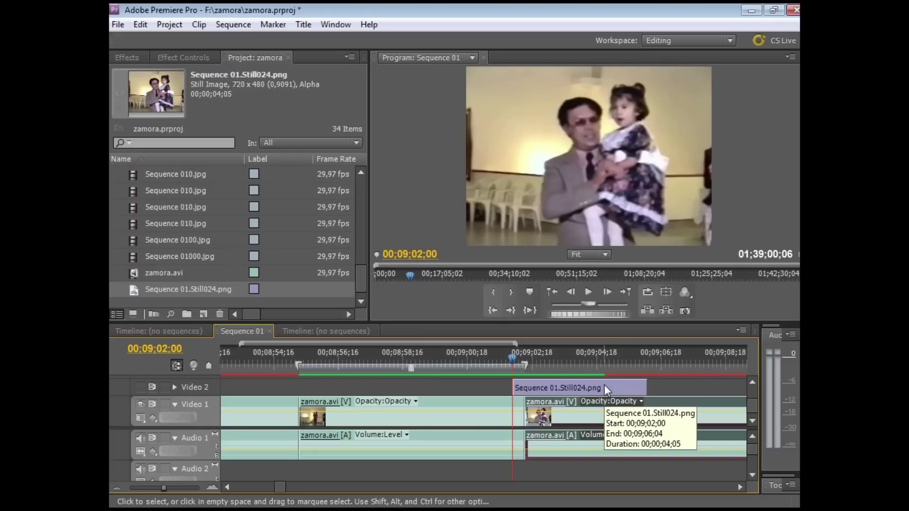
pyautogui.press('Right')
pyautogui.press('Right')
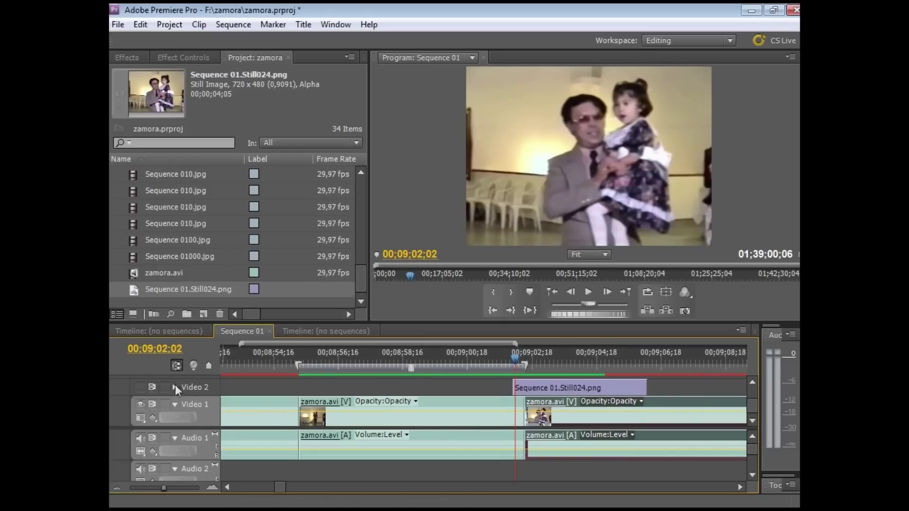
pyautogui.click(141, 386)
# Step: Trim the end of the still on Video 2 to 00;09;02;02, leaving it two frames long
pyautogui.press('Left')
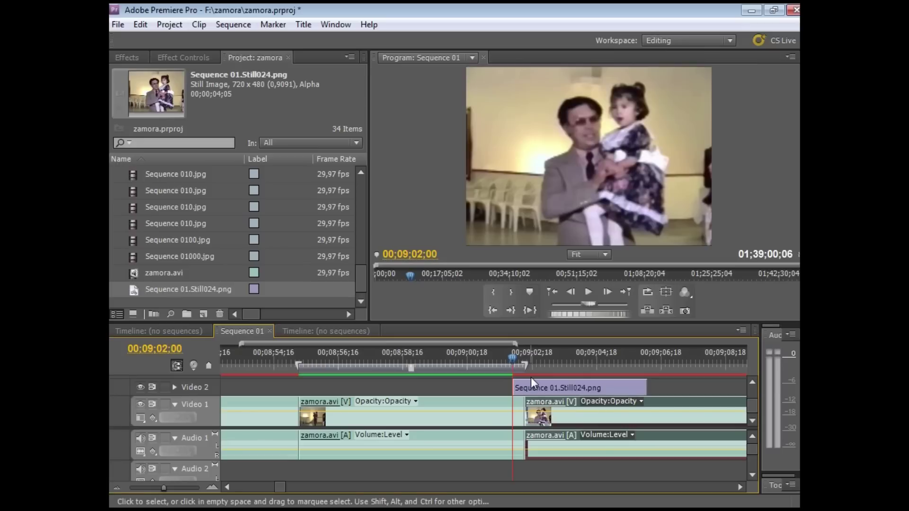
pyautogui.press('Right')
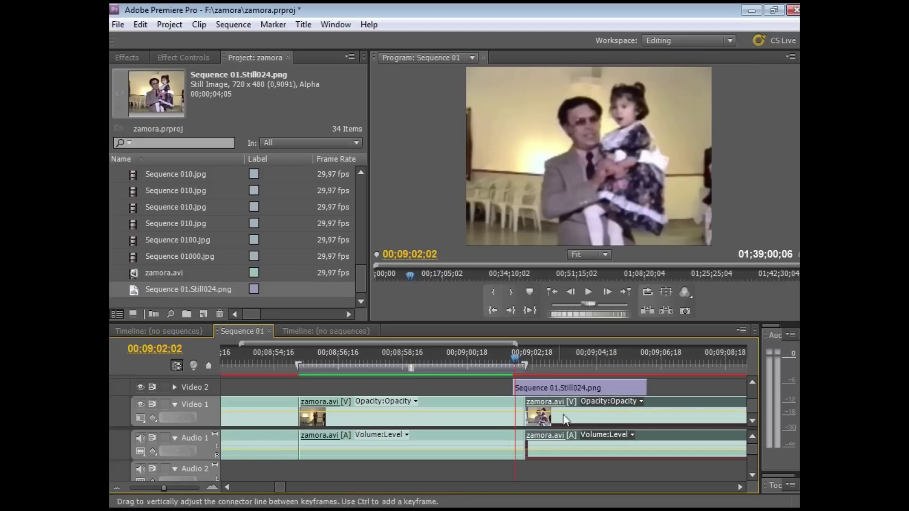
pyautogui.moveTo(582, 393); pyautogui.dragTo(580, 393)
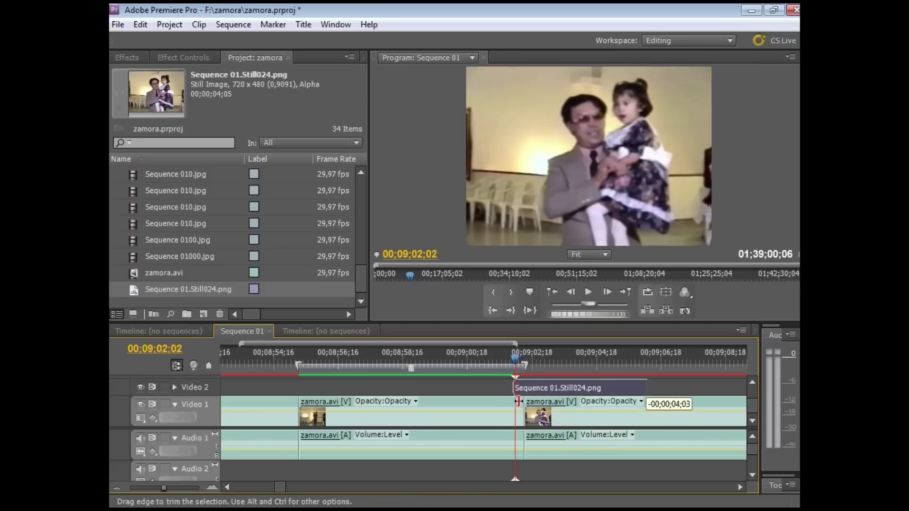
pyautogui.press('Delete')
# Step: Inspect the sequence frame by frame between 00;09;01;28 and 00;09;02;03 to check the section covered by the still
pyautogui.click(512, 358)
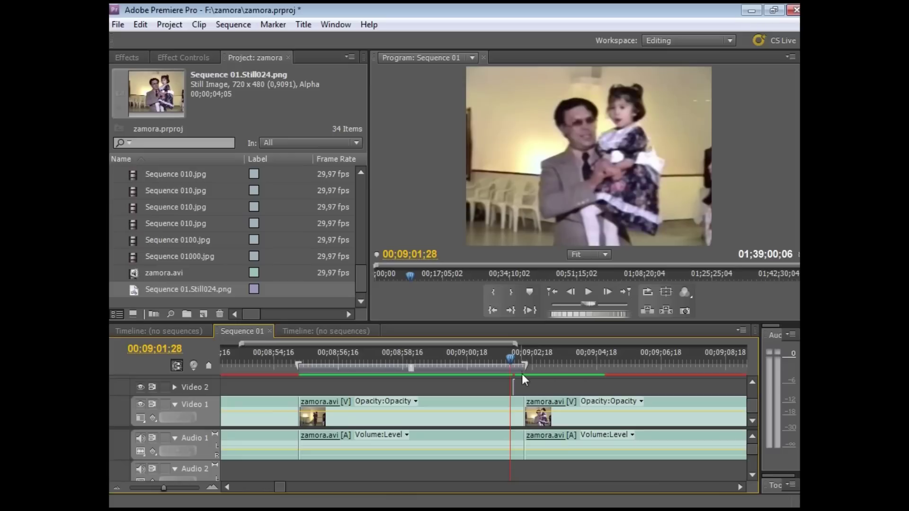
pyautogui.press('Right')
pyautogui.press('Right')
pyautogui.press('Right')
pyautogui.press('Right')
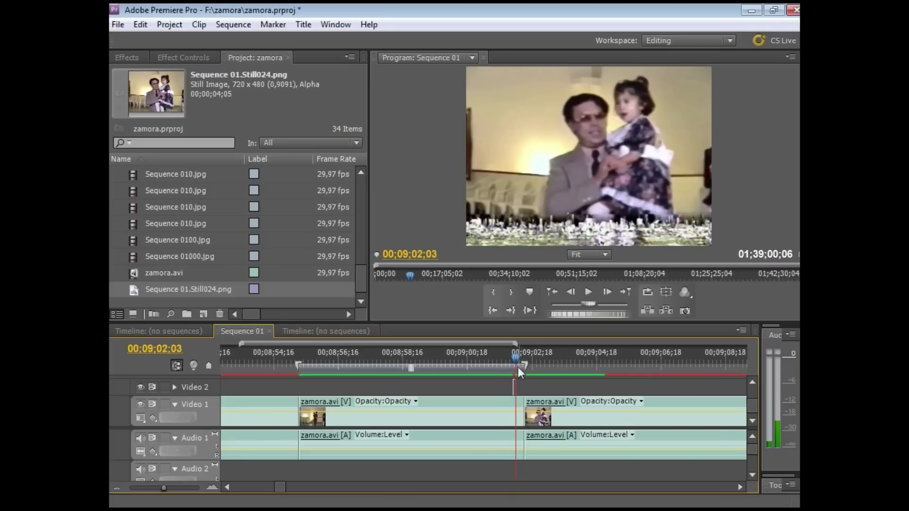
pyautogui.press('Left')
pyautogui.press('Left')
pyautogui.press('Left')
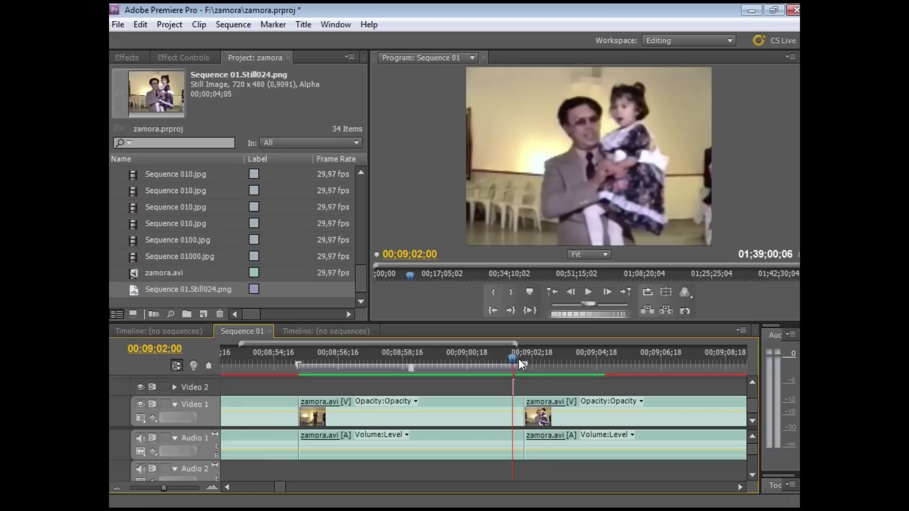
pyautogui.press('Left')
pyautogui.press('Left')
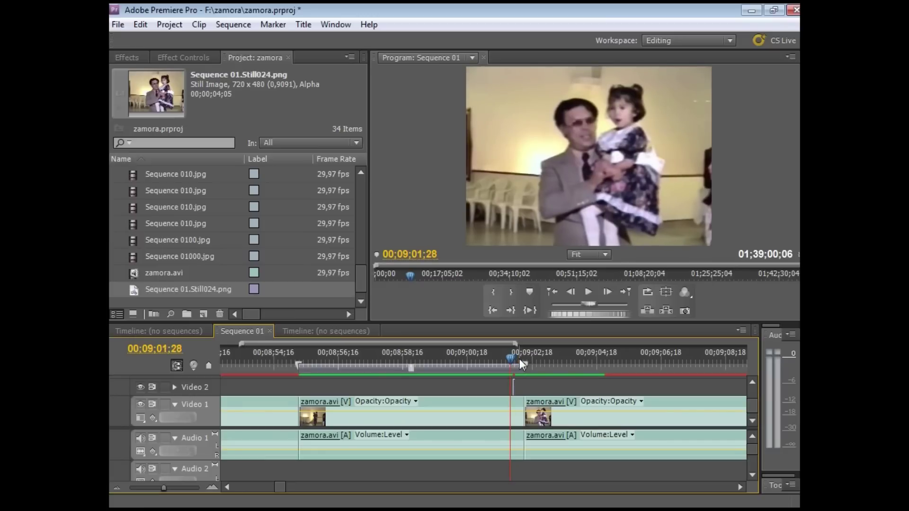
# Step: Compare the frame at 00;09;02;01 with Video 2 hidden and shown, and examine the frames up to 00;09;02;04
pyautogui.press('Right')
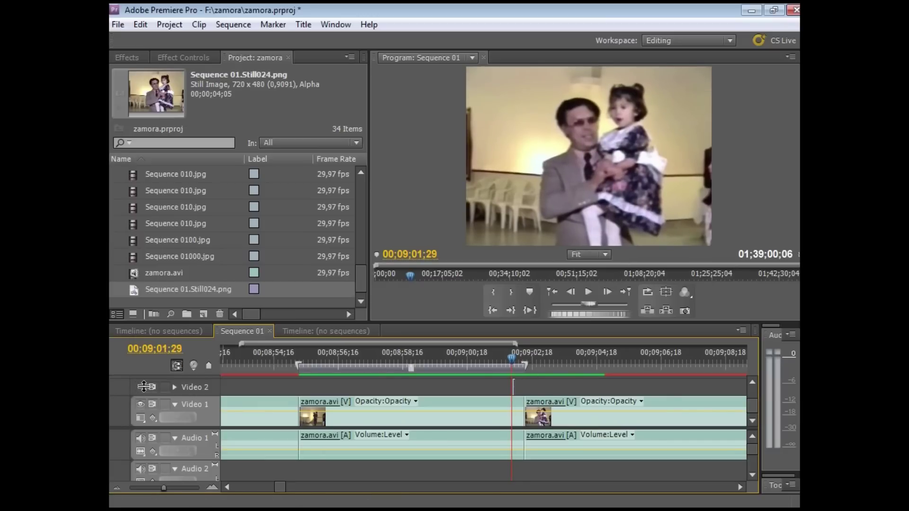
pyautogui.press('Right')
pyautogui.press('Right')
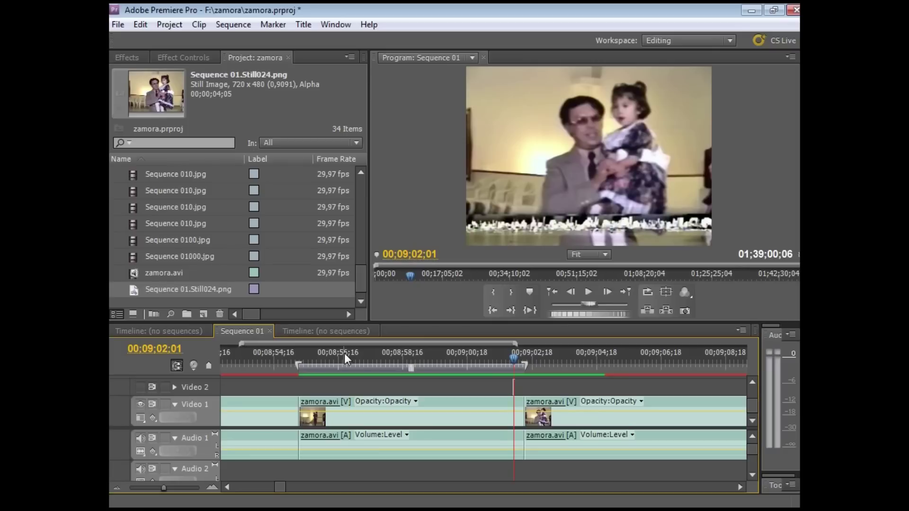
pyautogui.click(140, 386)
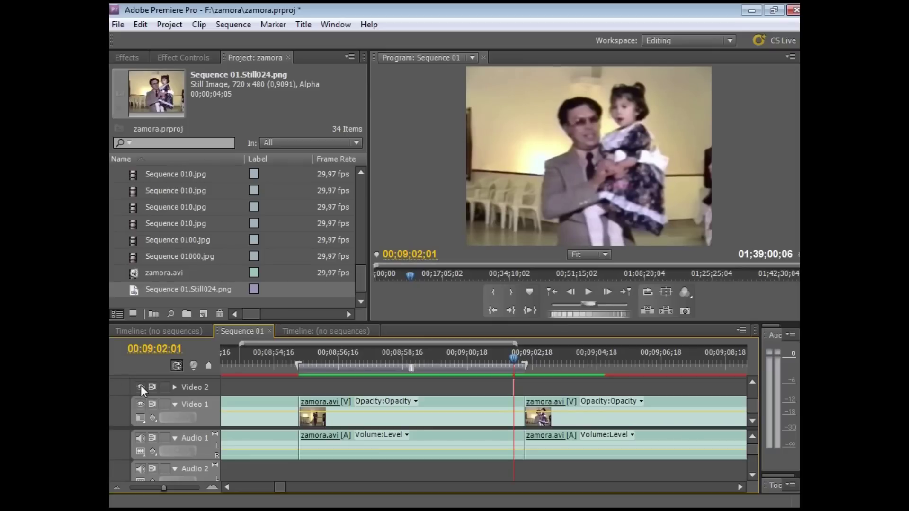
pyautogui.press('Right')
pyautogui.press('Right')
pyautogui.press('Right')
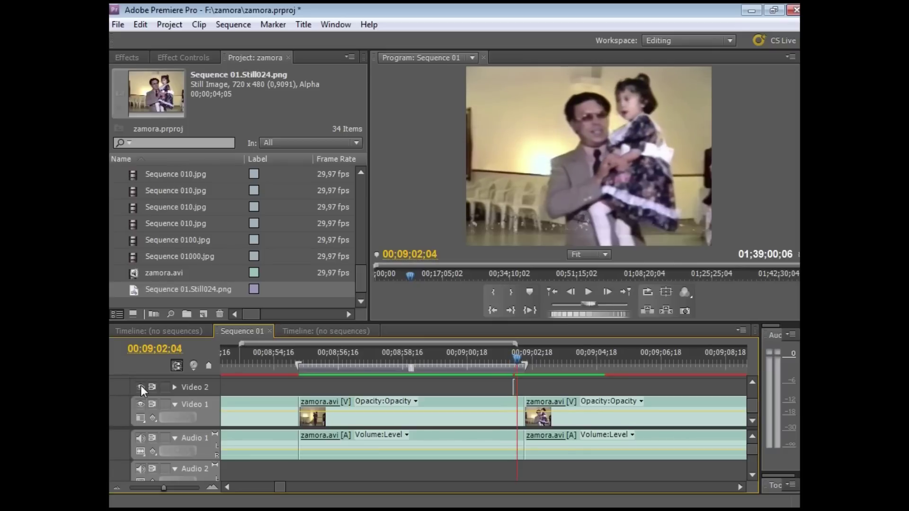
# Step: Examine the frames between 00;09;01;14 and 00;09;01;17 for horizontal line glitches
pyautogui.moveTo(518, 359); pyautogui.dragTo(500, 362)
pyautogui.press('Left')
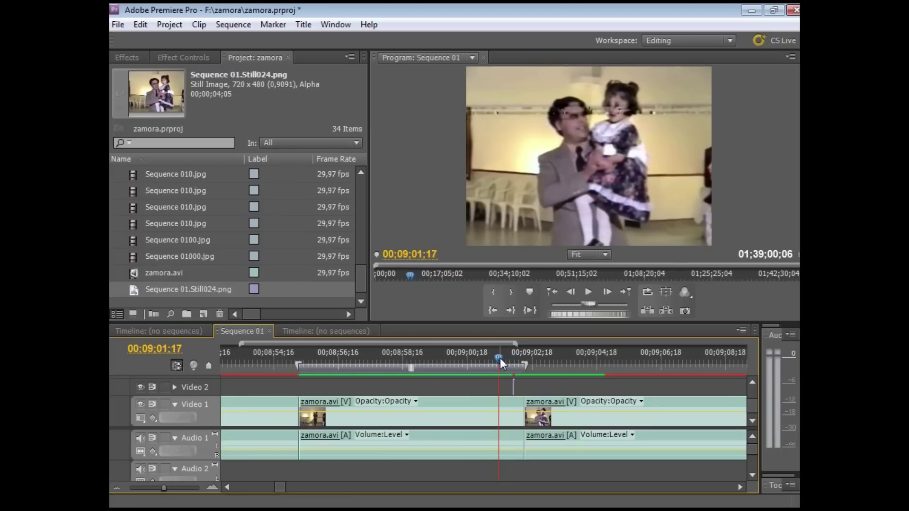
pyautogui.moveTo(500, 358); pyautogui.dragTo(497, 358)
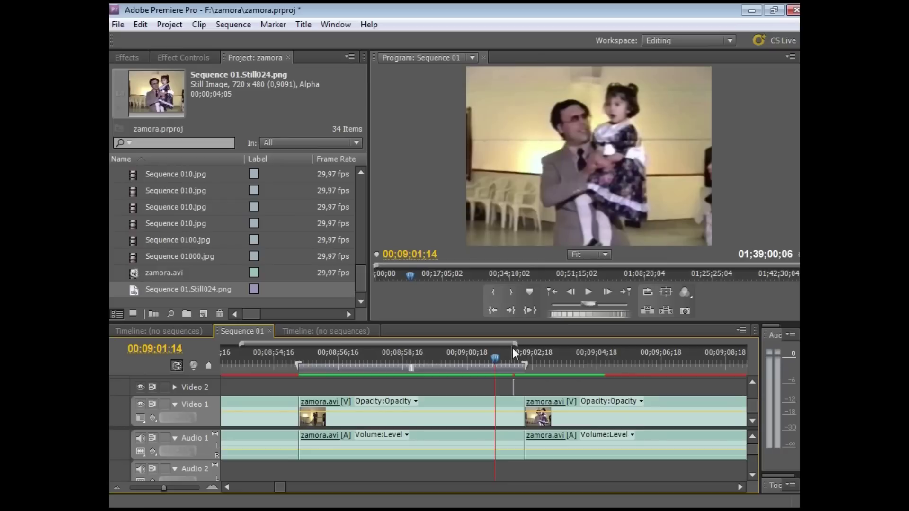
pyautogui.press('Left')
pyautogui.press('Right')
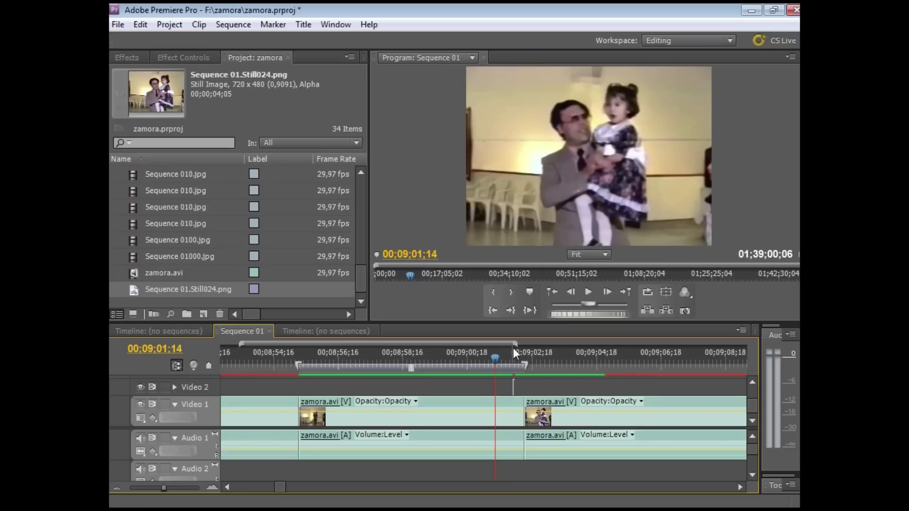
pyautogui.press('Right')
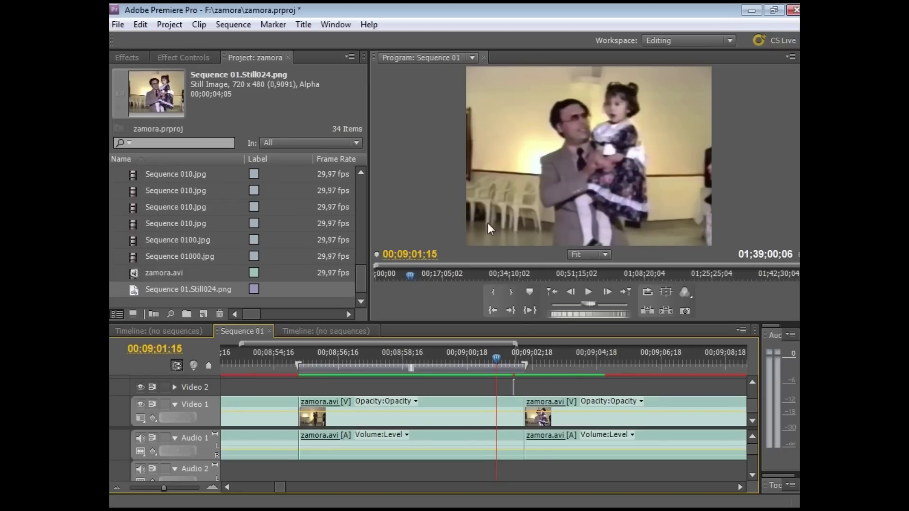
pyautogui.press('Left')
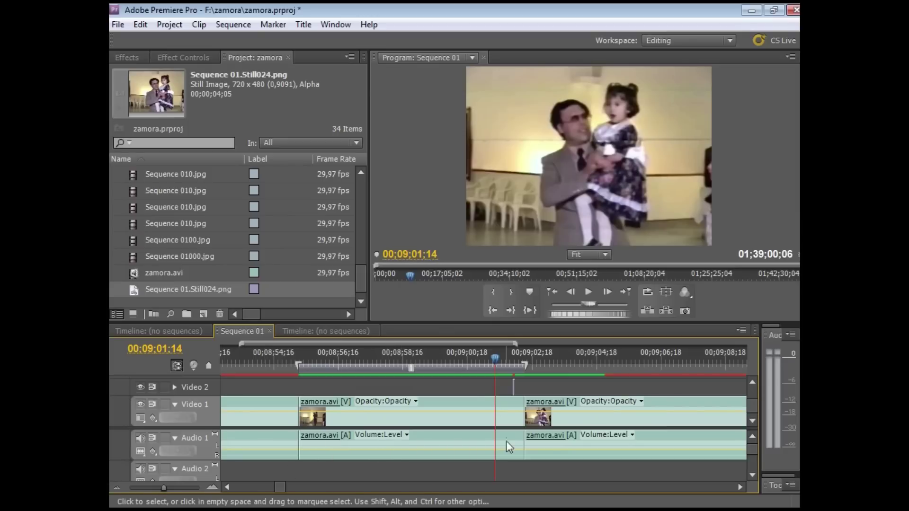
# Step: Export the work area as a 720x480, 30 fps JPEG image sequence named Sequence 01.jpg in F:\zamora\zamora
pyautogui.click(118, 25)
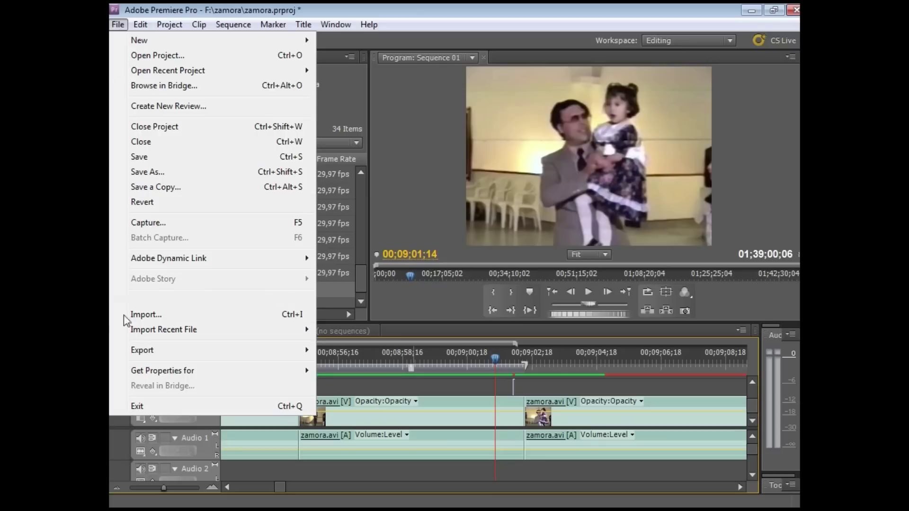
pyautogui.moveTo(214, 355)
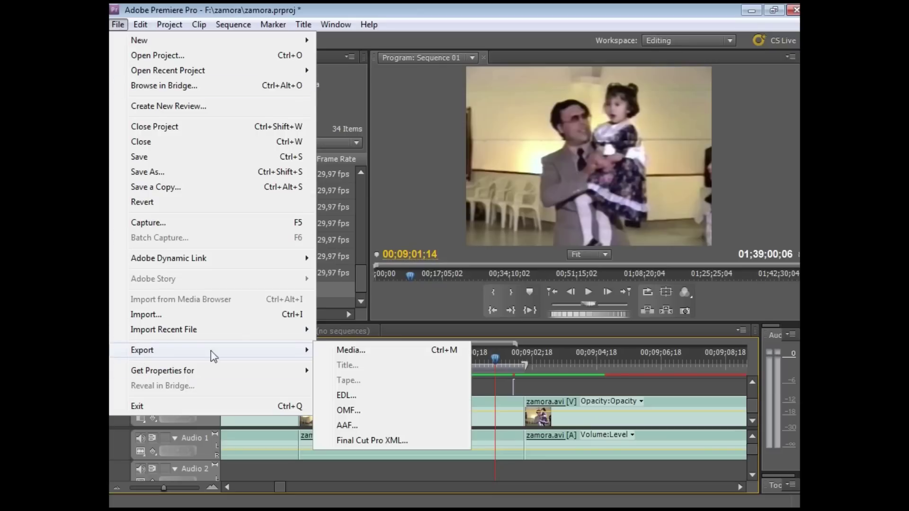
pyautogui.click(365, 349)
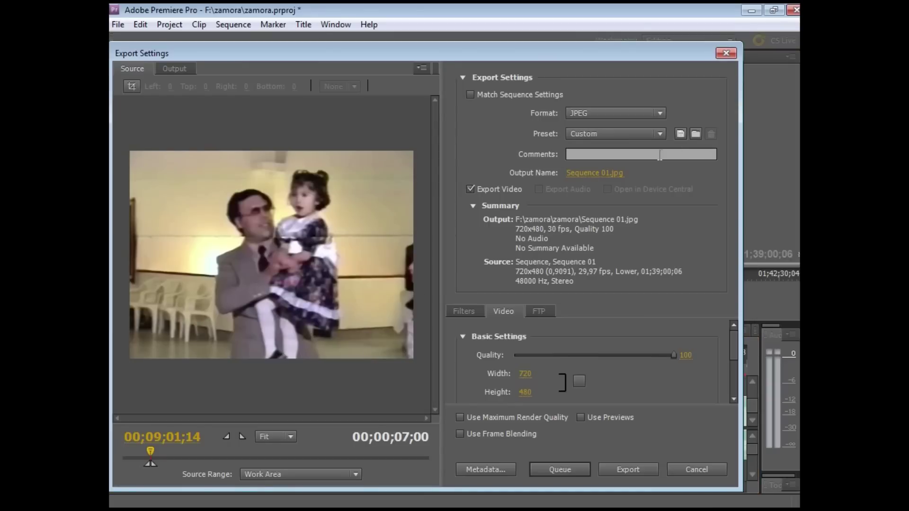
pyautogui.click(596, 172)
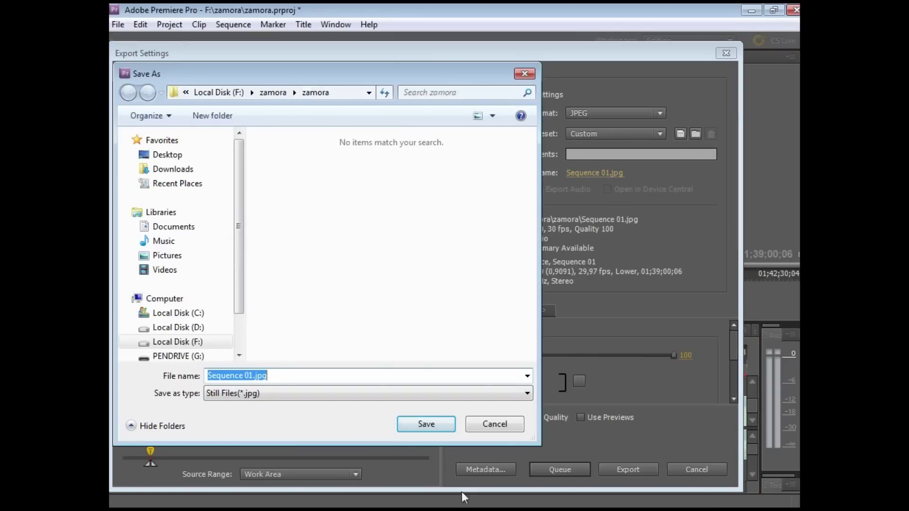
pyautogui.click(426, 423)
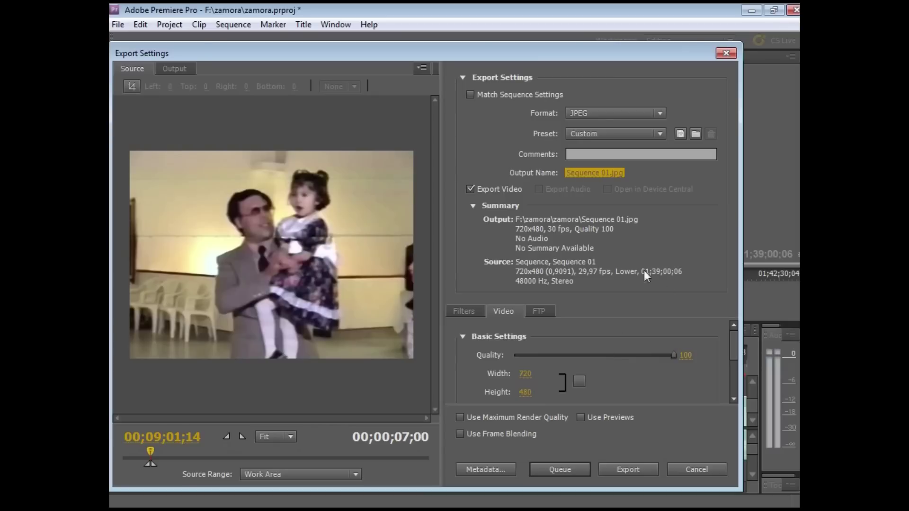
pyautogui.moveTo(734, 338); pyautogui.dragTo(738, 359)
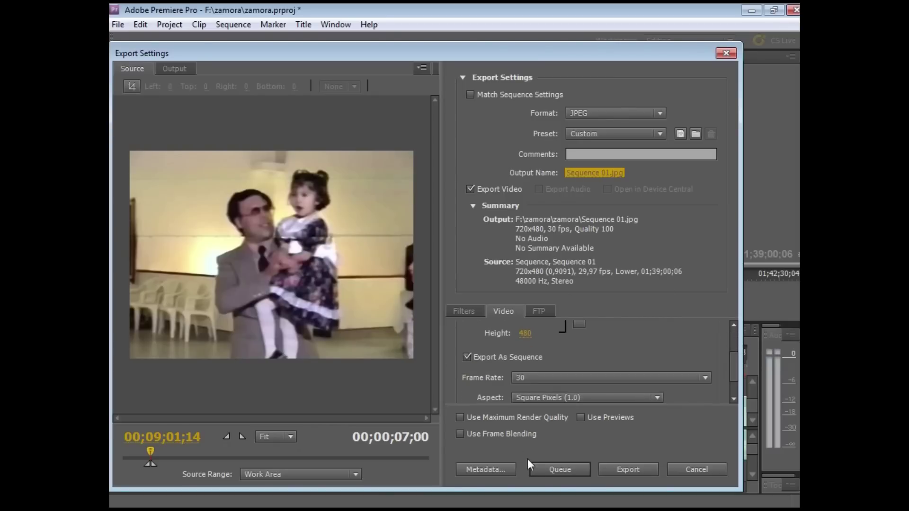
pyautogui.click(632, 469)
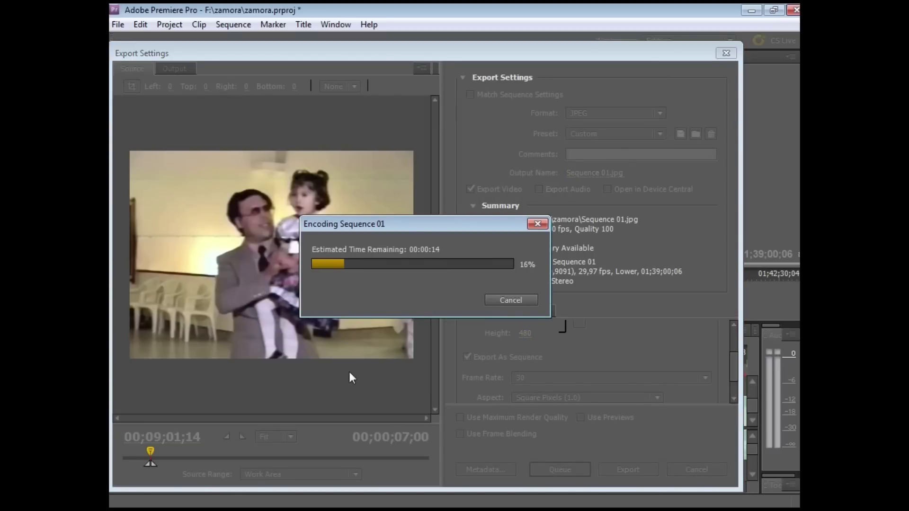
# Step: Launch GIMP 2 while the JPEG sequence exports and maximize its main window
pyautogui.press('super')
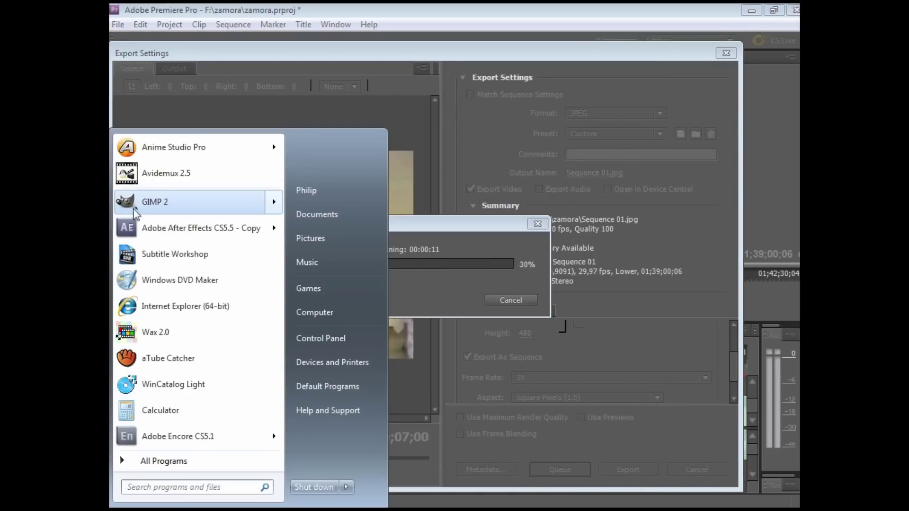
pyautogui.click(142, 201)
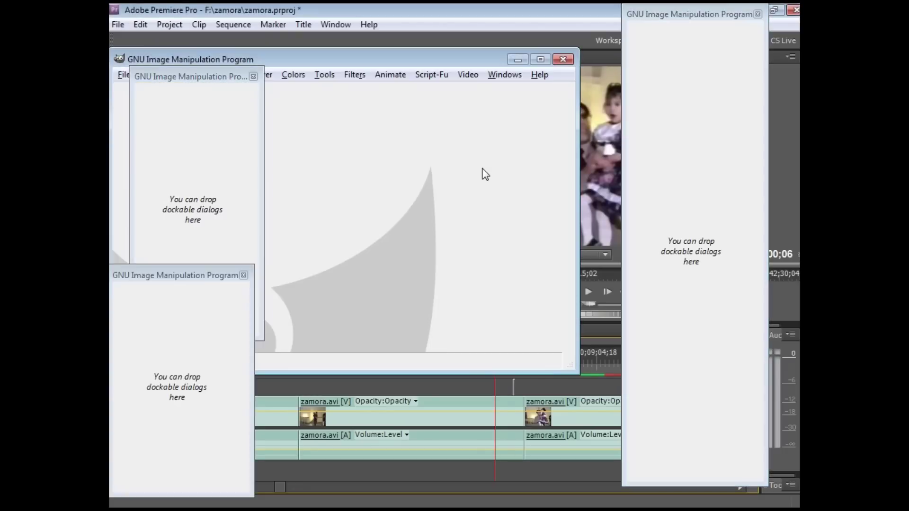
pyautogui.click(540, 59)
# Step: Create a new blank image 720 pixels wide and 480 pixels high
pyautogui.click(121, 25)
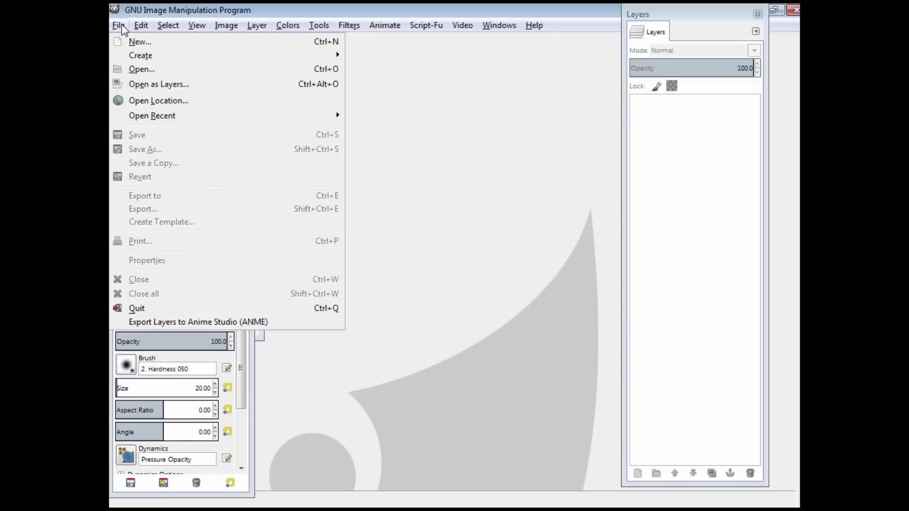
pyautogui.click(137, 44)
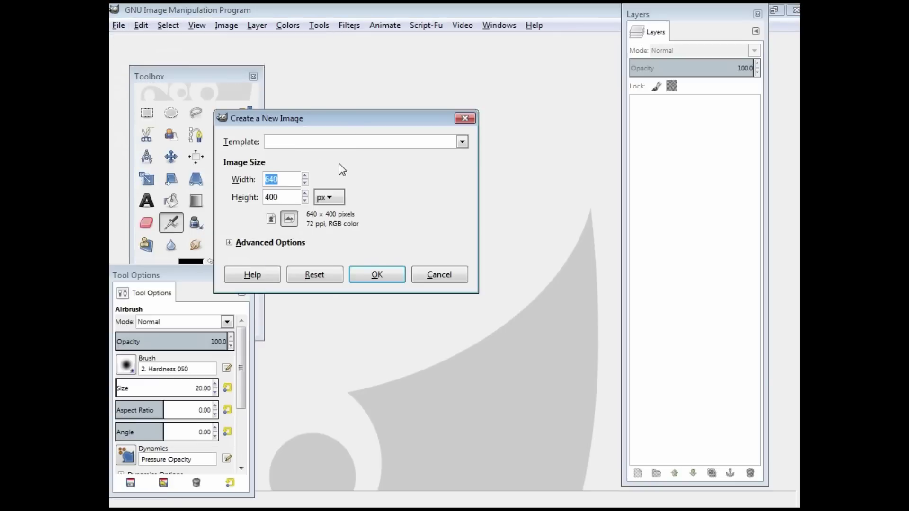
pyautogui.moveTo(353, 120); pyautogui.dragTo(433, 79)
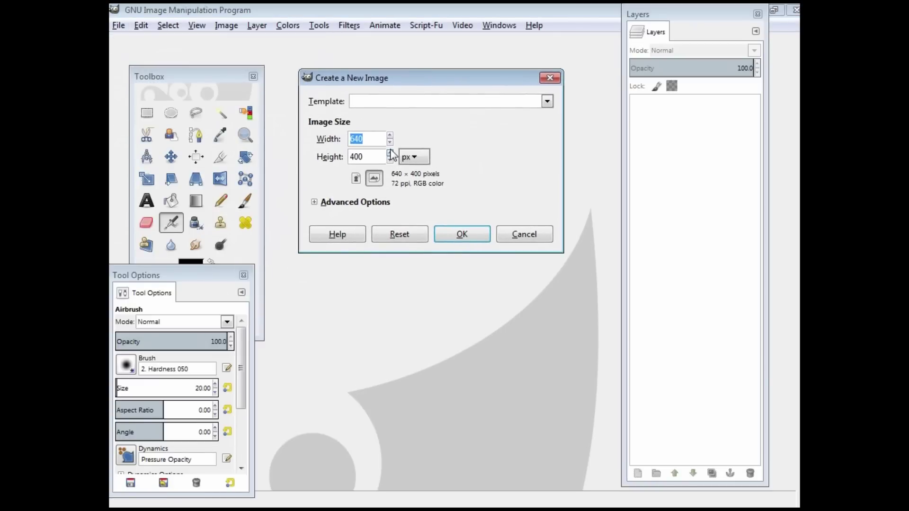
pyautogui.write('720')
pyautogui.moveTo(374, 157); pyautogui.dragTo(322, 162)
pyautogui.write('480')
pyautogui.click(474, 231)
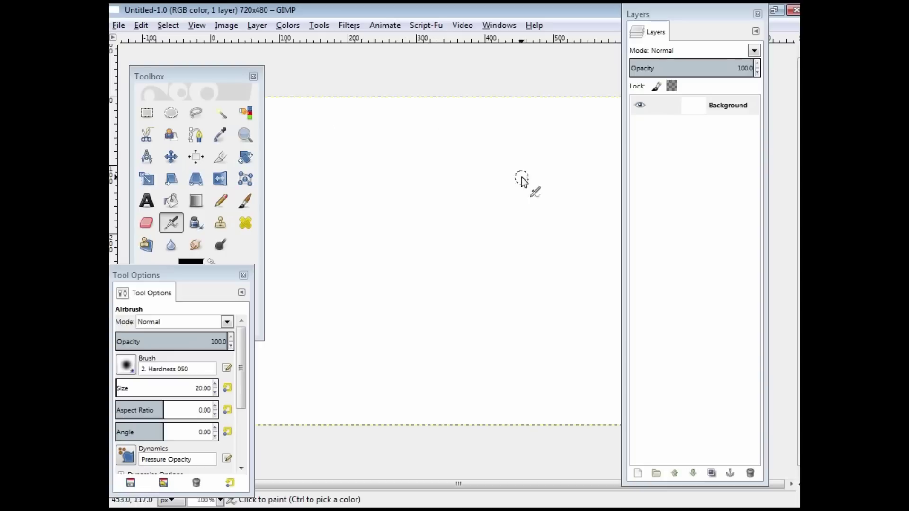
# Step: Start opening files as layers, browse to F:\zamora\zamora and generate a preview of Sequence 01000.jpg
pyautogui.click(118, 26)
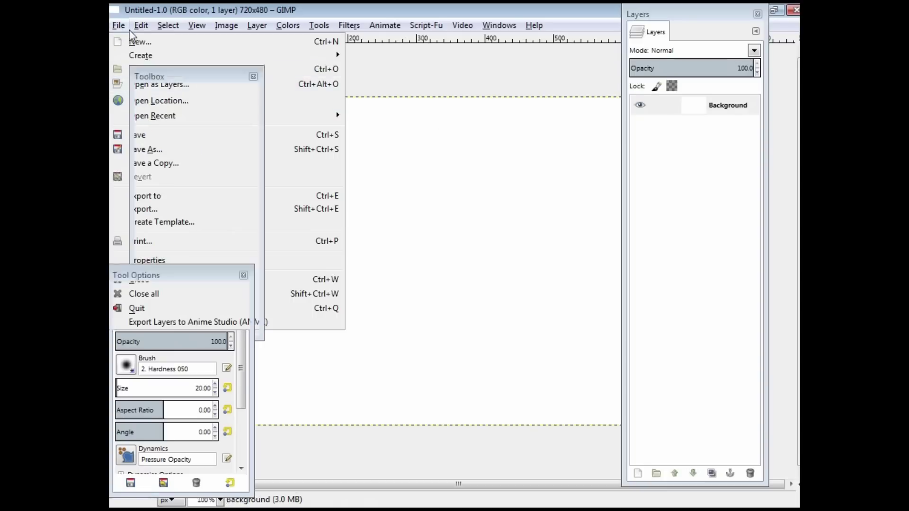
pyautogui.click(144, 87)
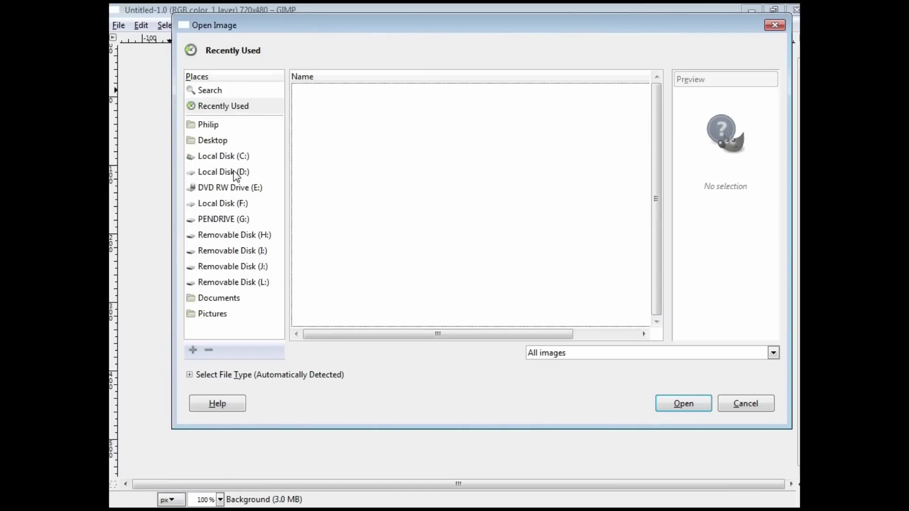
pyautogui.click(229, 203)
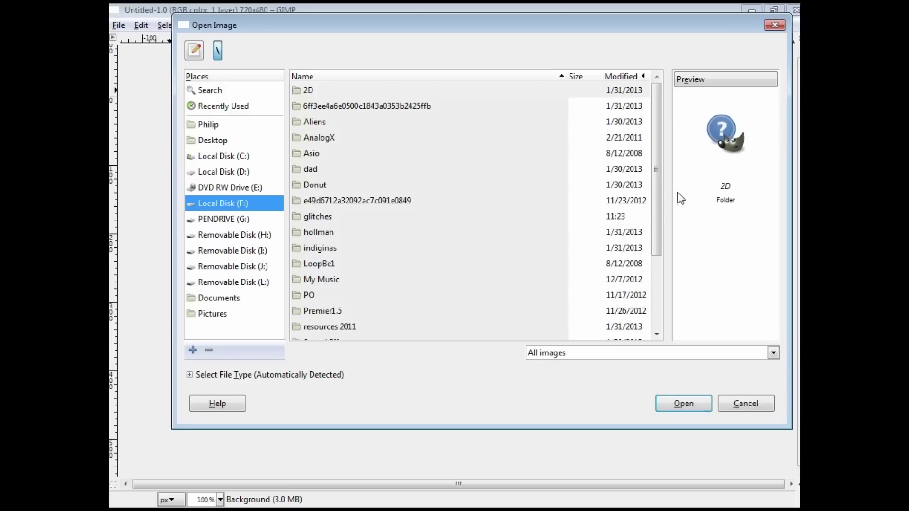
pyautogui.scroll(-2, 659, 218)
pyautogui.doubleClick(317, 325)
pyautogui.doubleClick(301, 92)
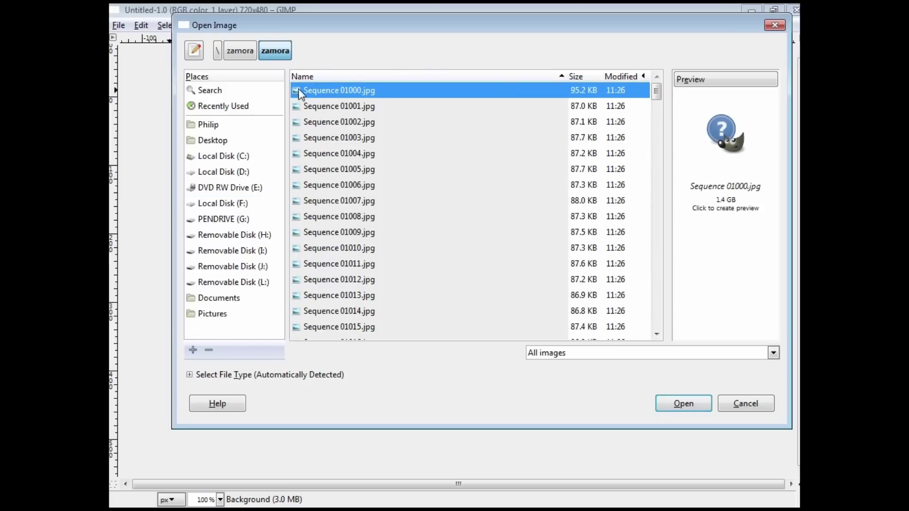
pyautogui.click(724, 137)
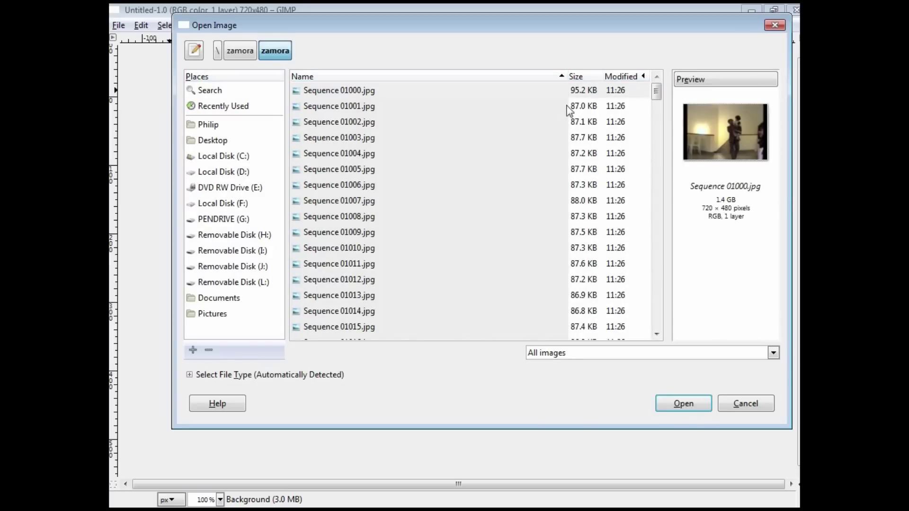
# Step: Load Sequence 01000.jpg through Sequence 01209.jpg as layers of the new image and shift the layers window slightly aside
pyautogui.moveTo(656, 97); pyautogui.dragTo(653, 334)
pyautogui.click(314, 91)
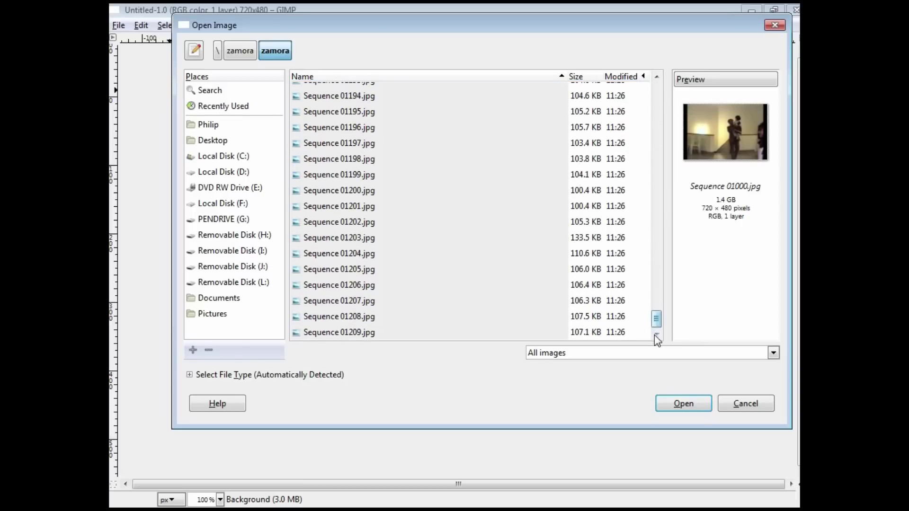
pyautogui.keyDown('shift'); pyautogui.click(339, 333); pyautogui.keyUp('shift')
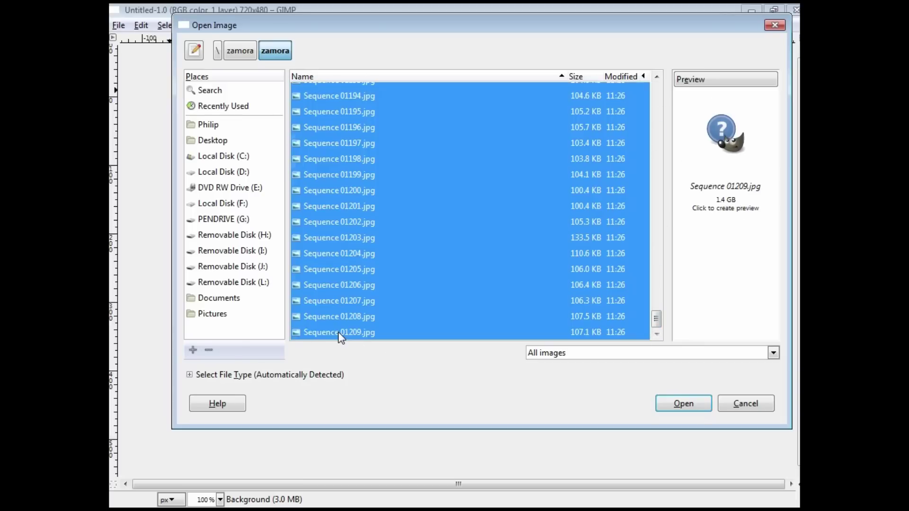
pyautogui.click(689, 404)
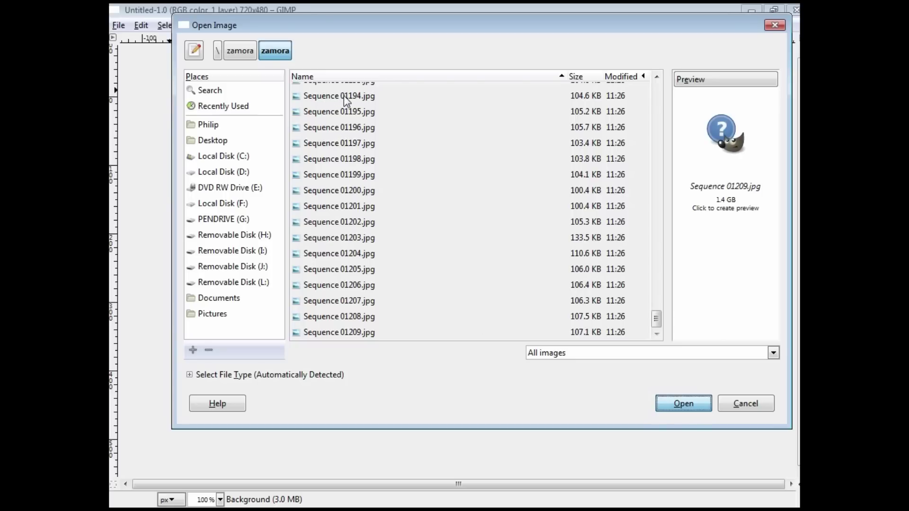
pyautogui.press('Return')
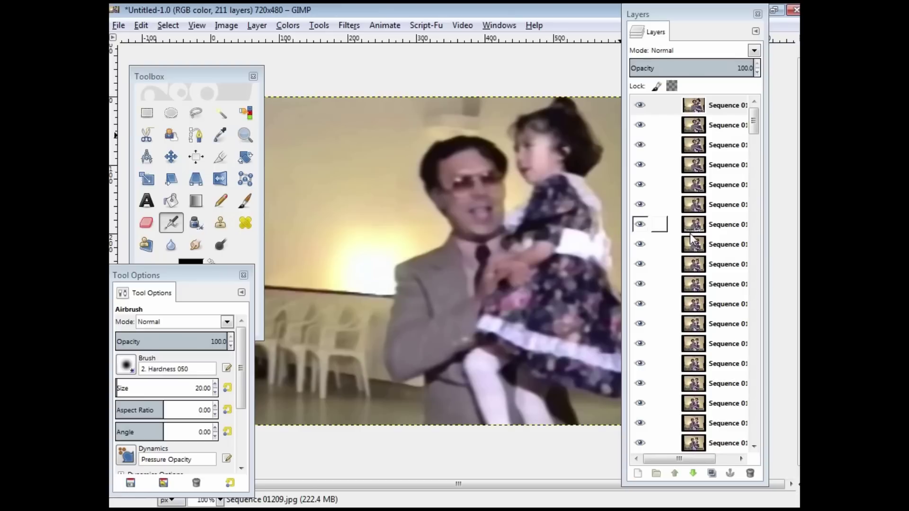
pyautogui.moveTo(667, 16); pyautogui.dragTo(600, 20)
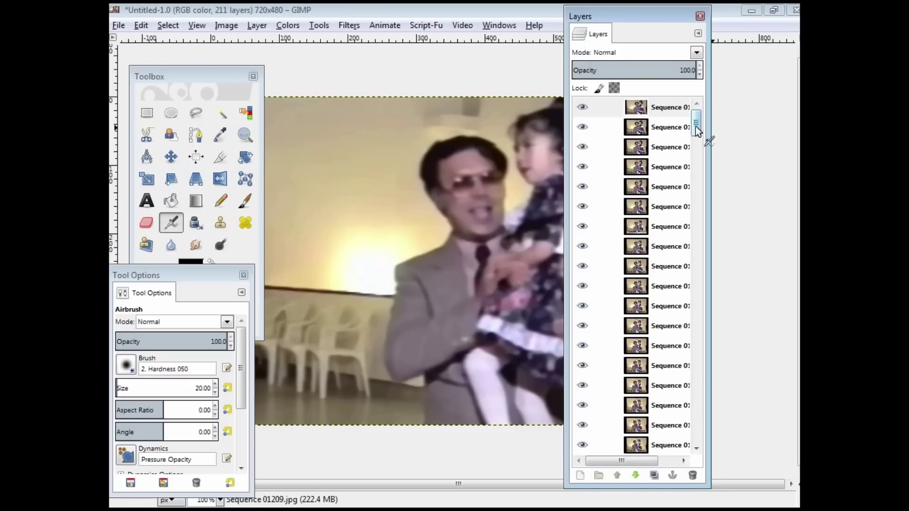
pyautogui.moveTo(651, 17); pyautogui.dragTo(722, 15)
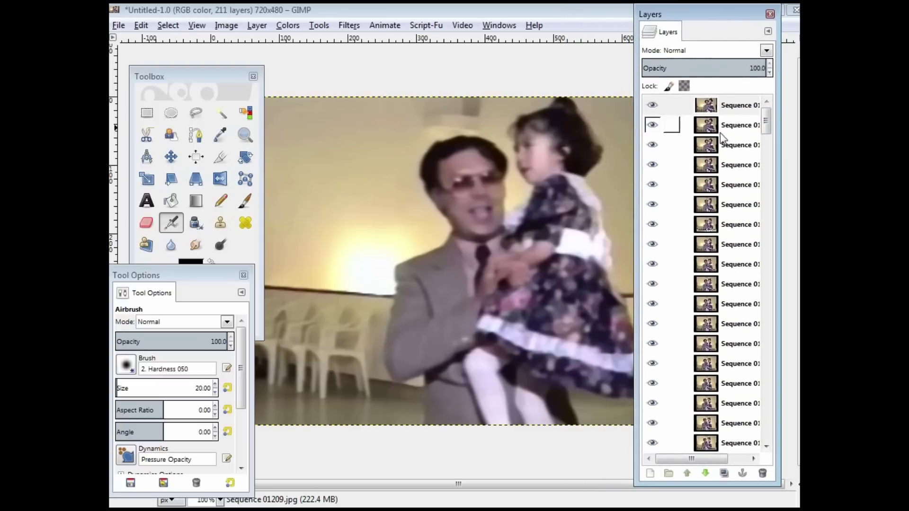
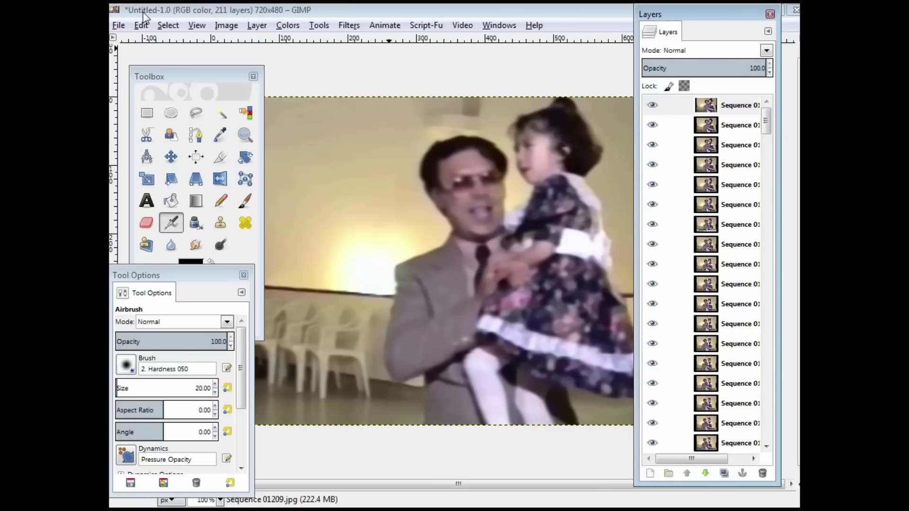
# Step: Save the layered image as fred.xcf in F:\zamora\zamora
pyautogui.click(119, 24)
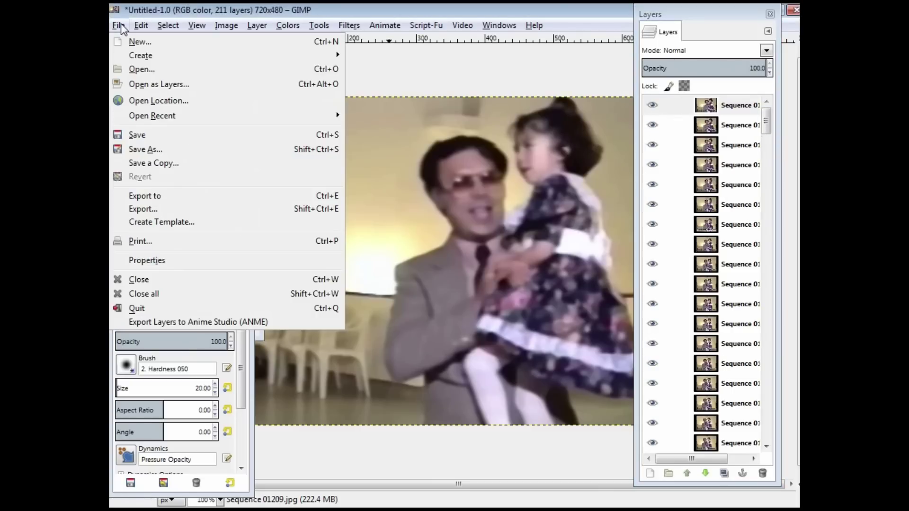
pyautogui.click(135, 149)
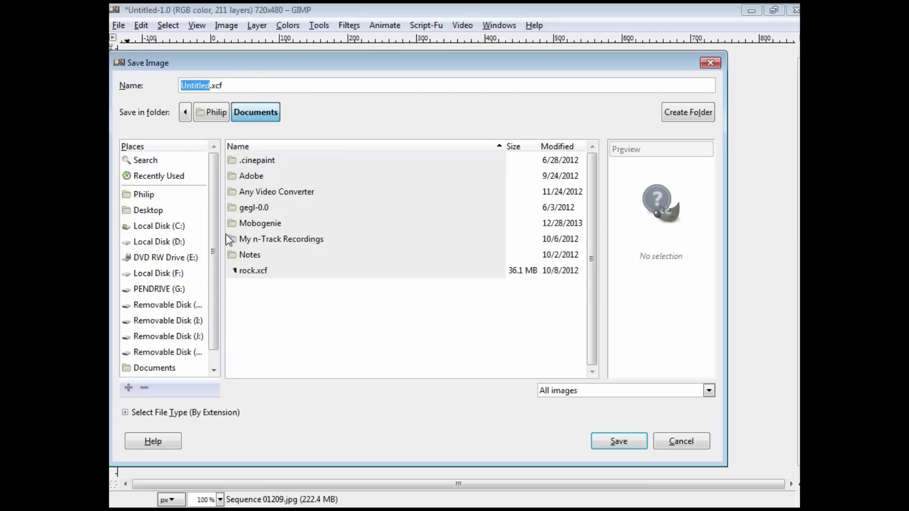
pyautogui.click(154, 275)
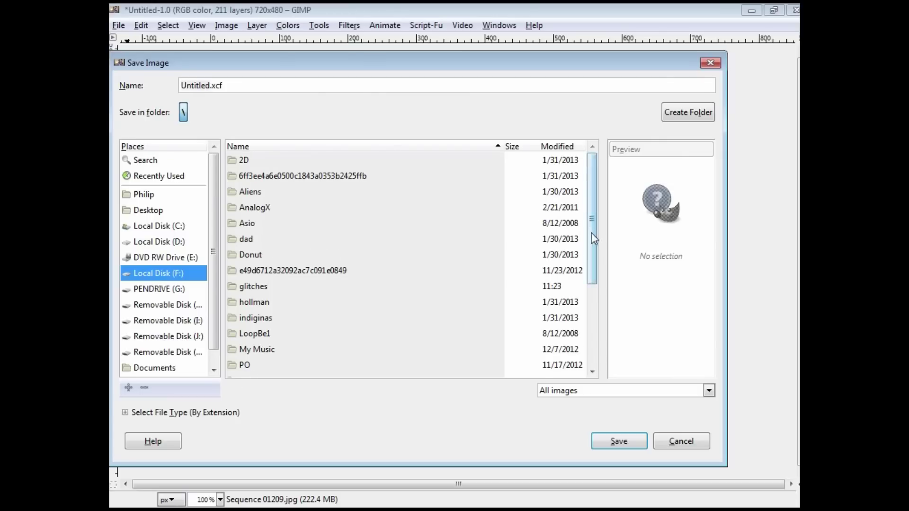
pyautogui.moveTo(592, 237); pyautogui.dragTo(302, 340)
pyautogui.doubleClick(249, 354)
pyautogui.doubleClick(244, 191)
pyautogui.click(209, 86)
pyautogui.moveTo(209, 86); pyautogui.dragTo(143, 83)
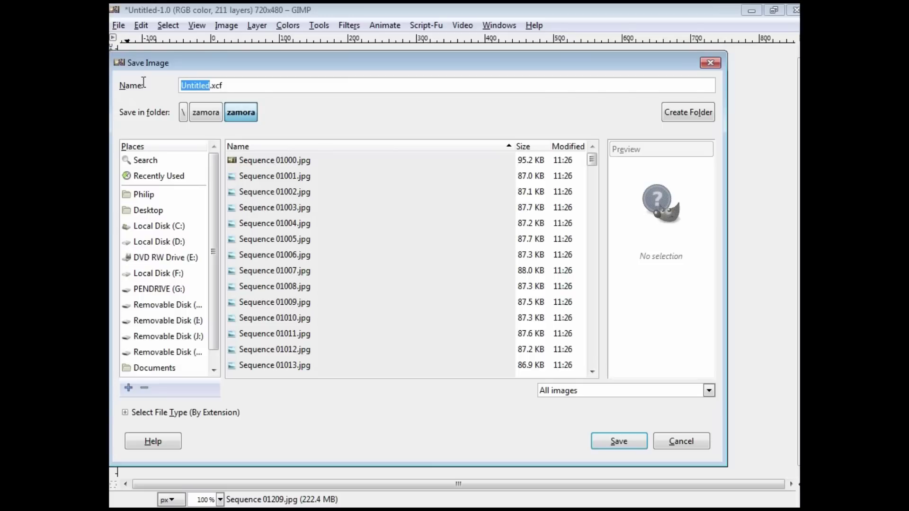
pyautogui.write('fre')
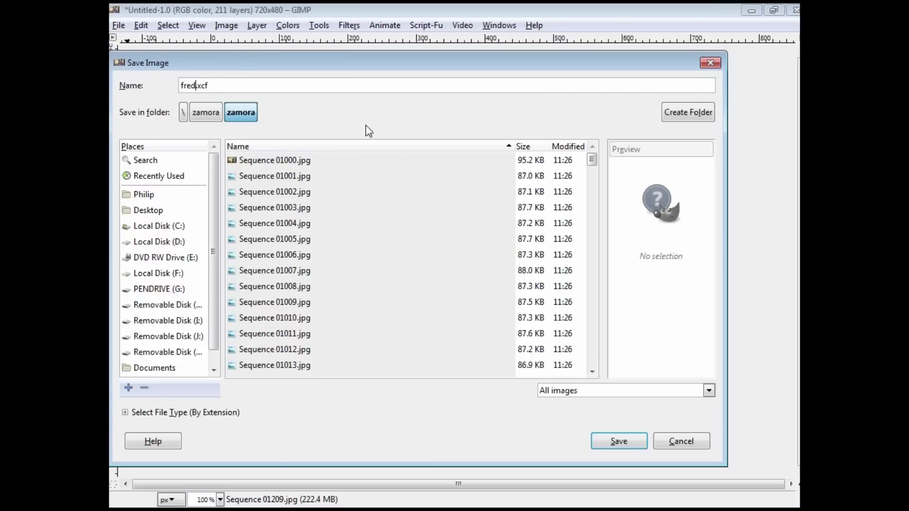
pyautogui.press('Return')
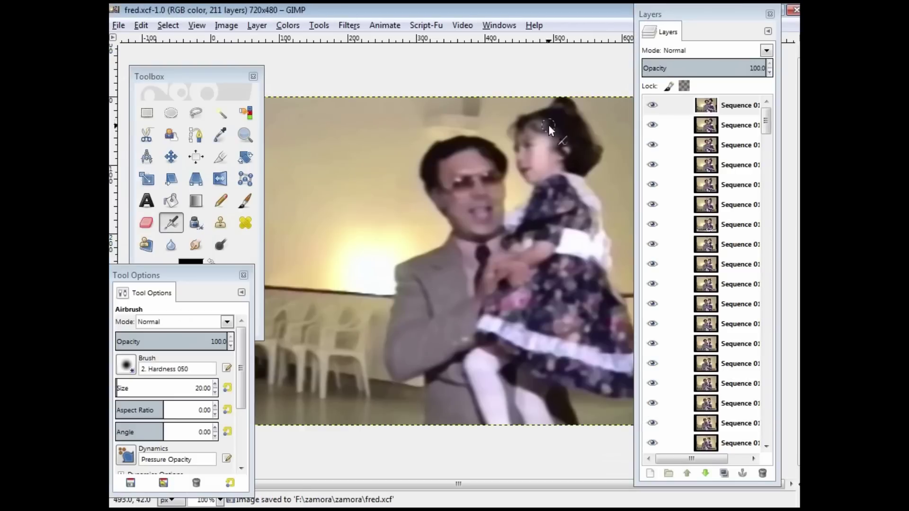
# Step: Move the toolbox, tool options and layers windows outward to uncover more of the image
pyautogui.moveTo(239, 70); pyautogui.dragTo(166, 54)
pyautogui.moveTo(223, 277); pyautogui.dragTo(171, 338)
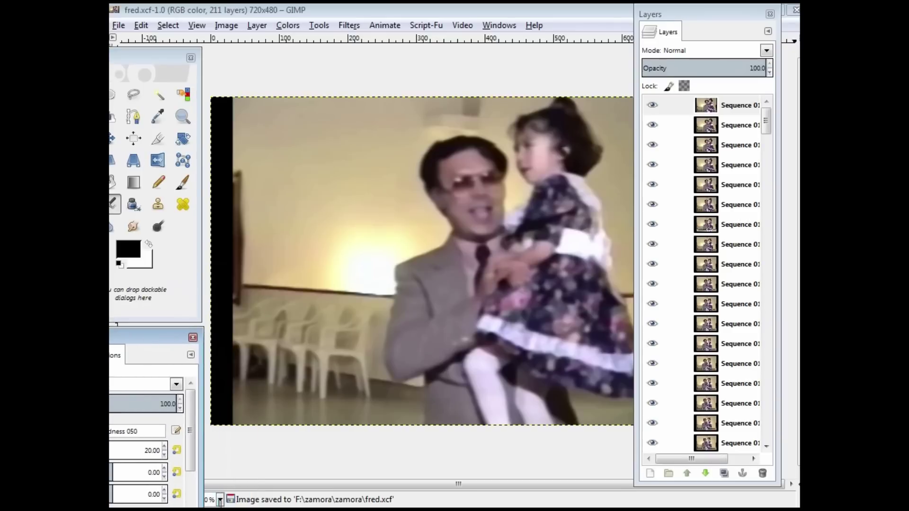
pyautogui.moveTo(685, 12); pyautogui.dragTo(755, 11)
pyautogui.moveTo(174, 57); pyautogui.dragTo(194, 57)
pyautogui.moveTo(163, 344)
pyautogui.mouseDown()
pyautogui.moveTo(291, 295)
pyautogui.moveTo(176, 339)
pyautogui.mouseUp()
pyautogui.moveTo(758, 15); pyautogui.dragTo(727, 41)
pyautogui.click(499, 25)
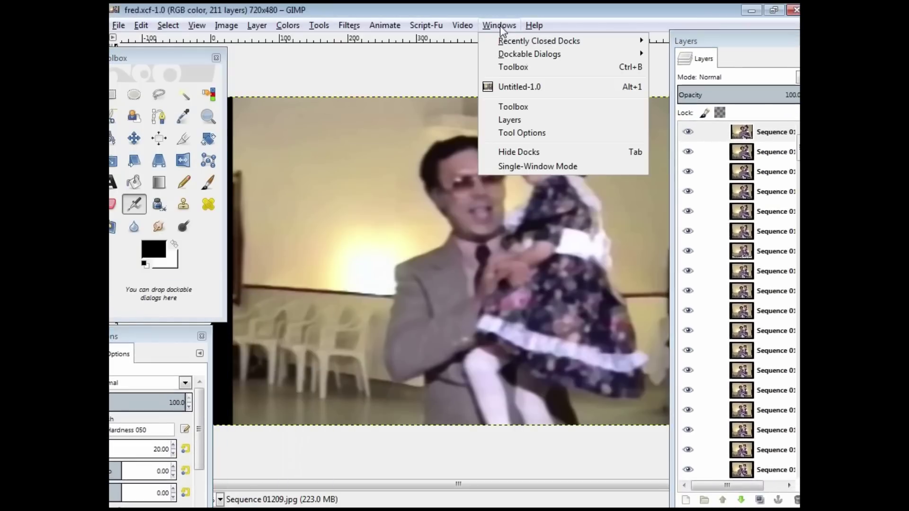
pyautogui.moveTo(514, 56)
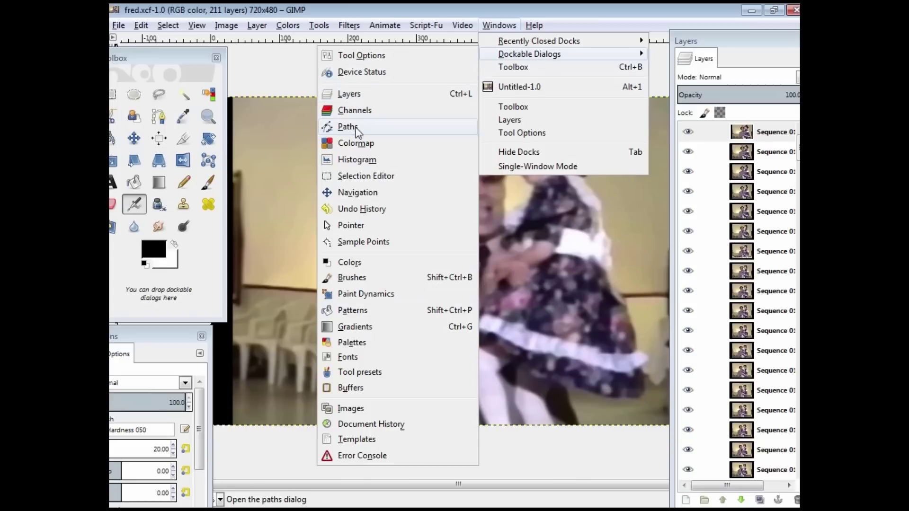
pyautogui.click(617, 15)
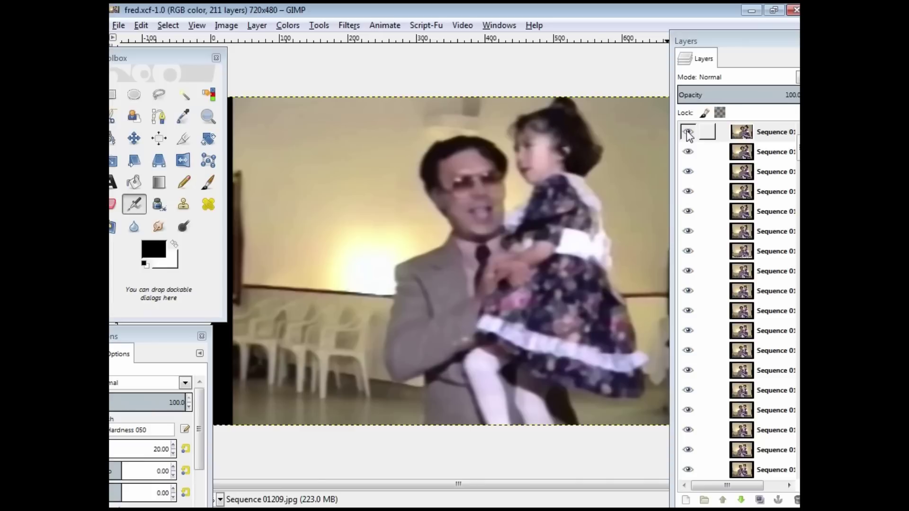
# Step: Move the toolbox off the image and hide the top six layers one by one, toggling the sixth to compare the glitched frames
pyautogui.moveTo(175, 60); pyautogui.dragTo(153, 55)
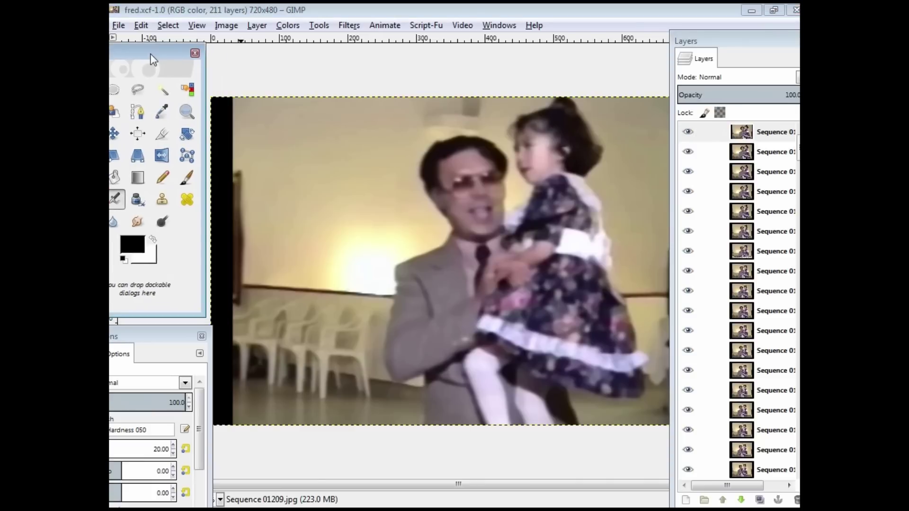
pyautogui.click(687, 131)
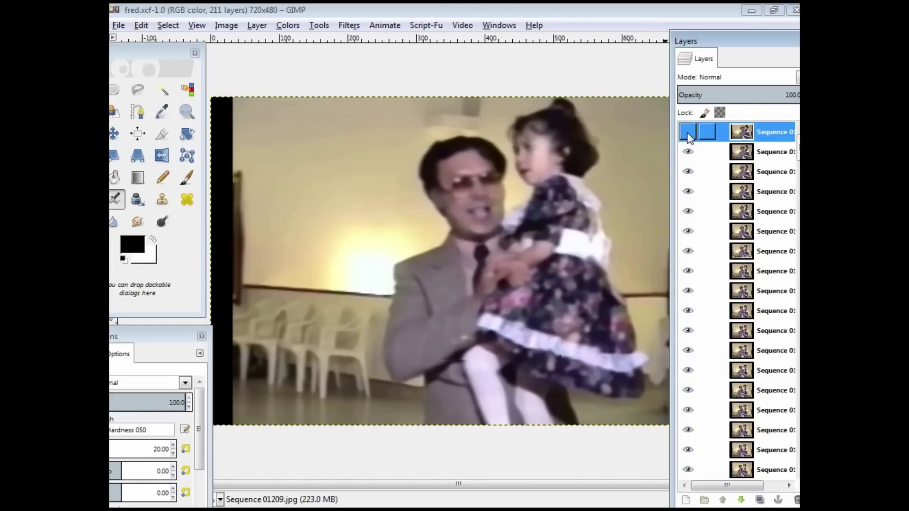
pyautogui.click(687, 152)
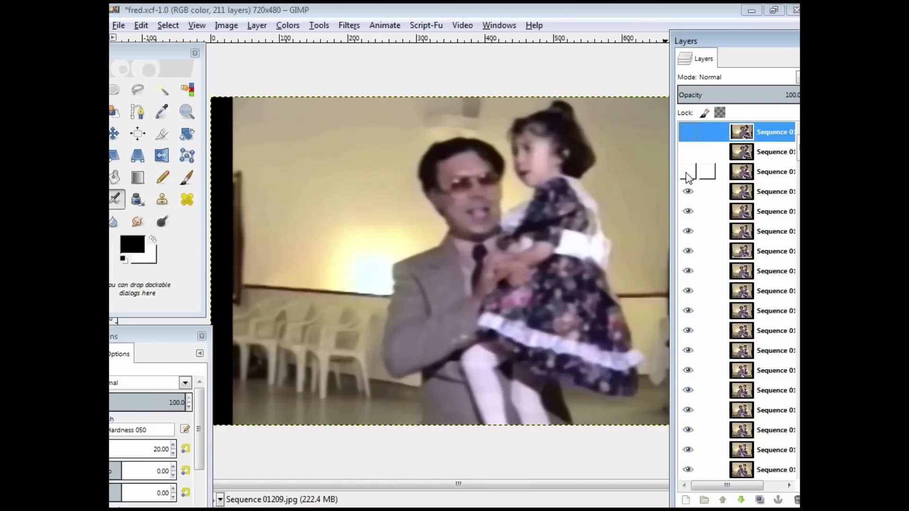
pyautogui.click(687, 172)
pyautogui.click(687, 191)
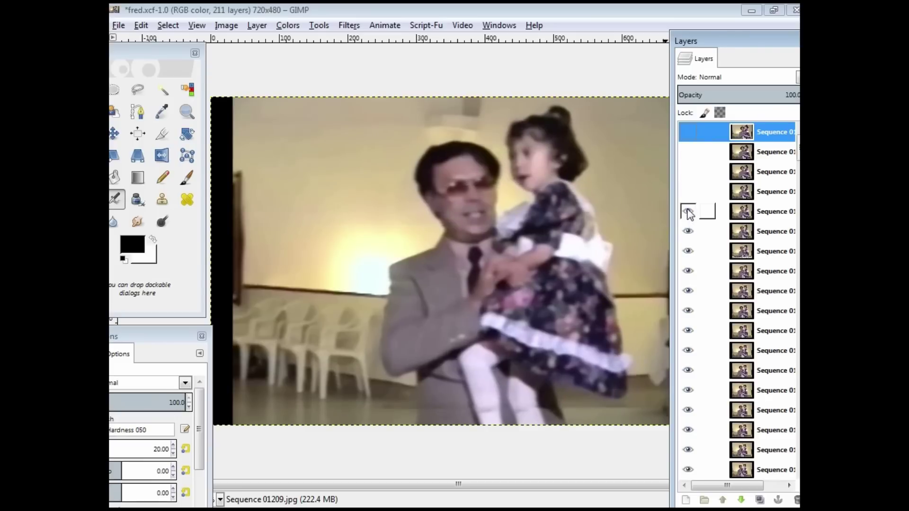
pyautogui.click(688, 211)
pyautogui.click(688, 231)
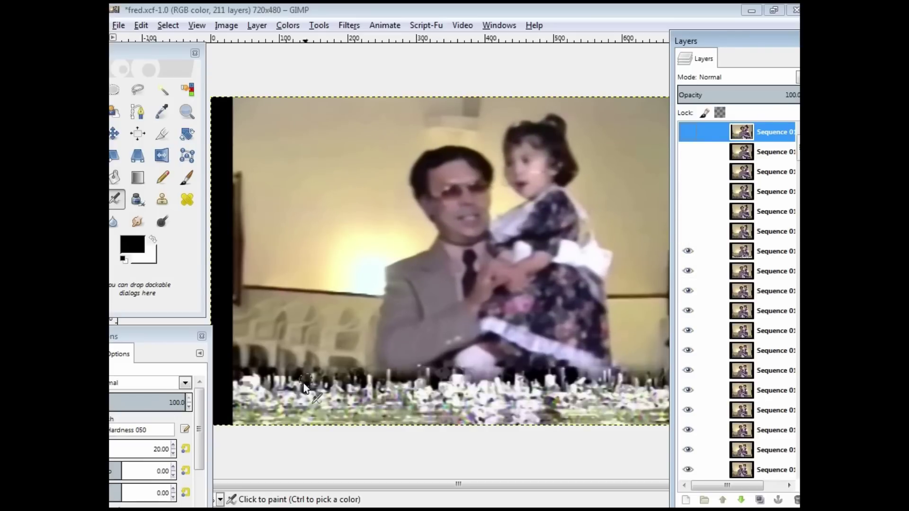
pyautogui.click(688, 231)
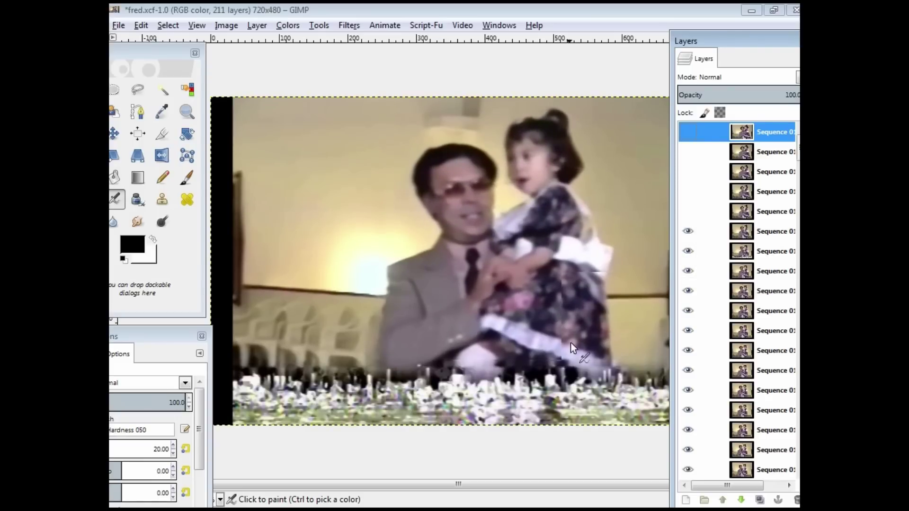
pyautogui.click(688, 232)
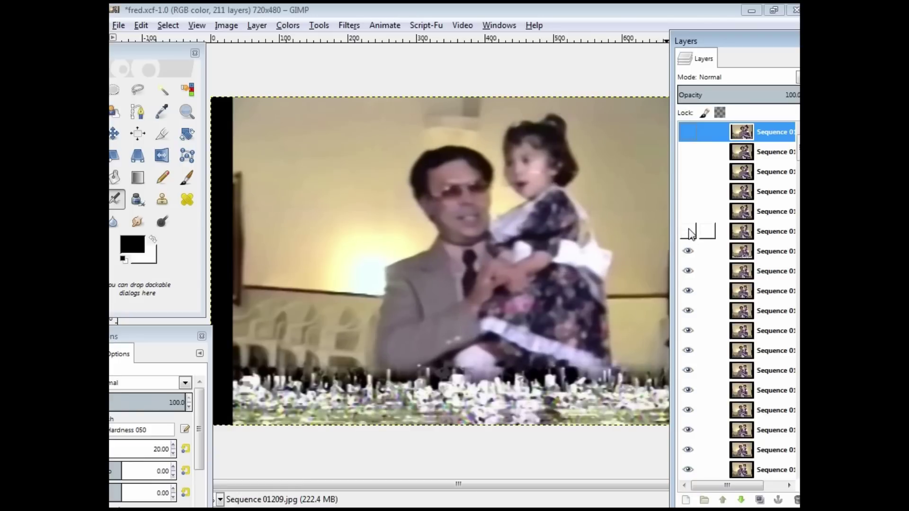
# Step: Add an alpha channel to the Sequence 01203.jpg layer and keep that layer selected
pyautogui.click(769, 253)
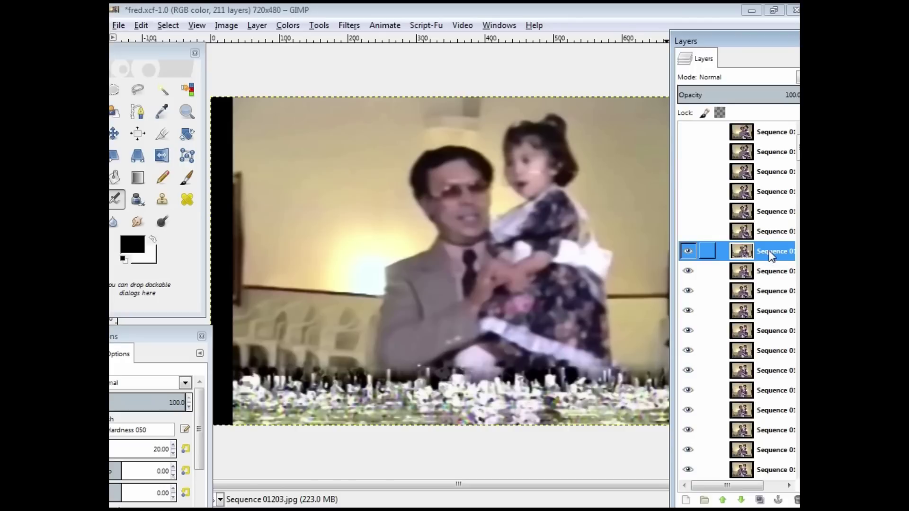
pyautogui.rightClick(772, 256)
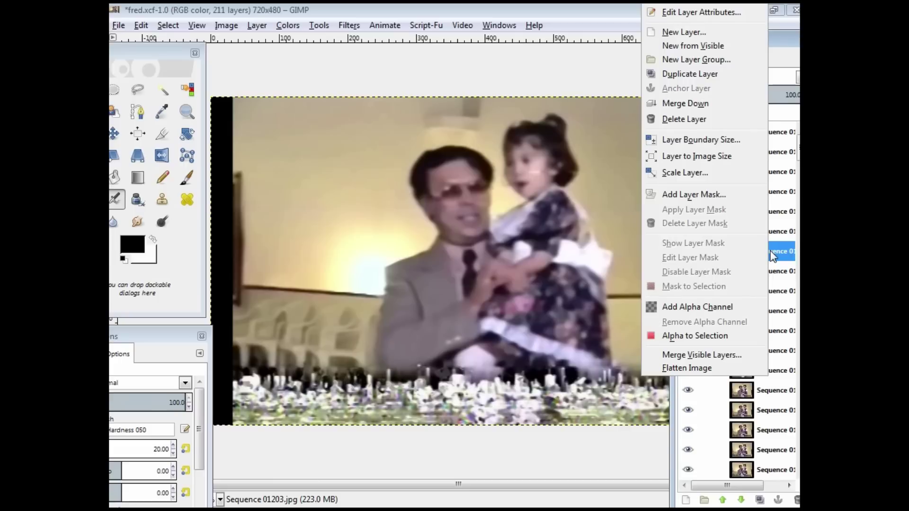
pyautogui.click(675, 307)
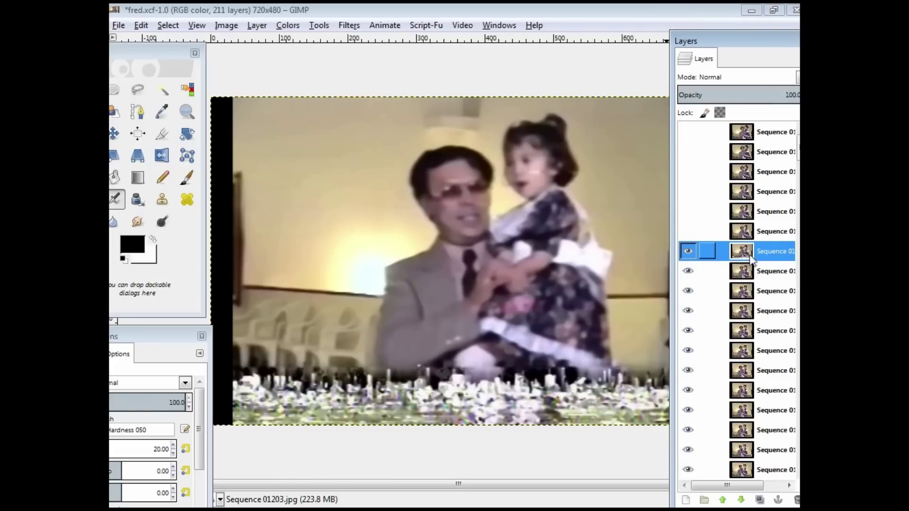
pyautogui.click(774, 231)
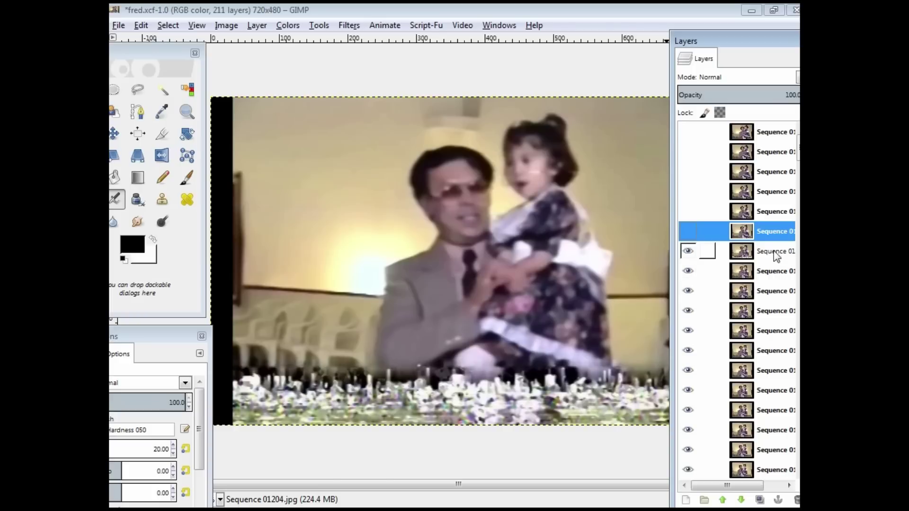
pyautogui.click(776, 255)
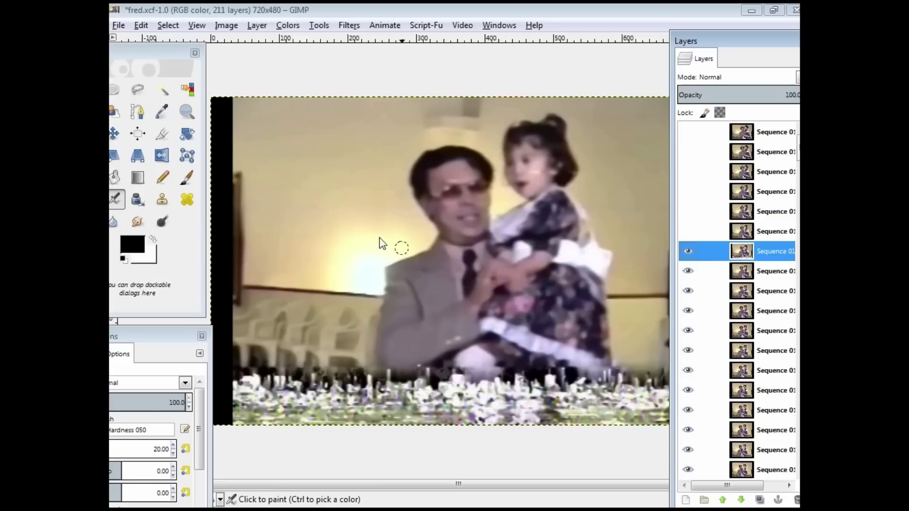
# Step: Clear a rectangular glitched area below the white chairs on the Sequence 01203.jpg layer and drop the selection
pyautogui.moveTo(141, 54); pyautogui.dragTo(178, 43)
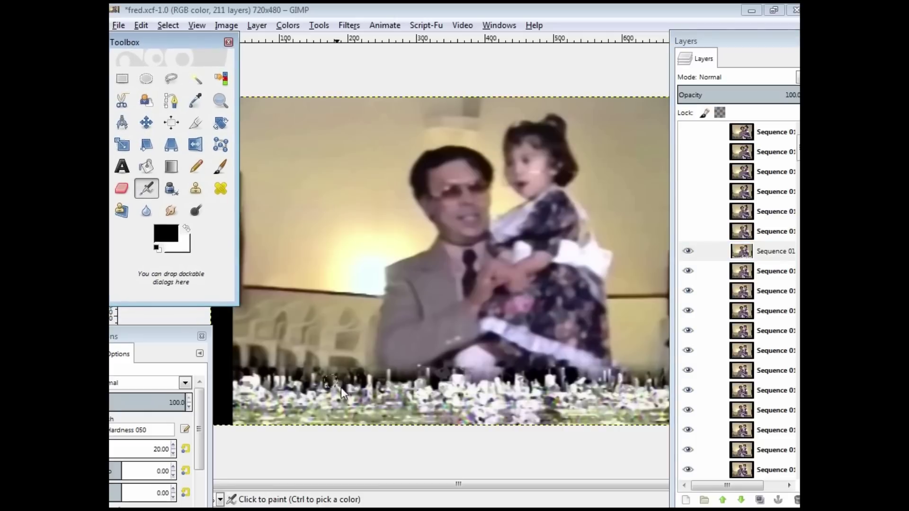
pyautogui.click(123, 79)
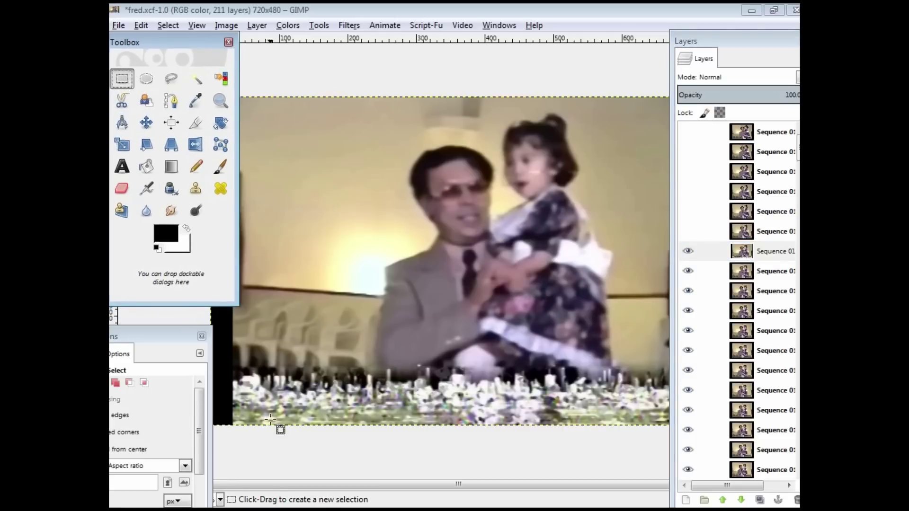
pyautogui.moveTo(240, 361); pyautogui.dragTo(346, 416)
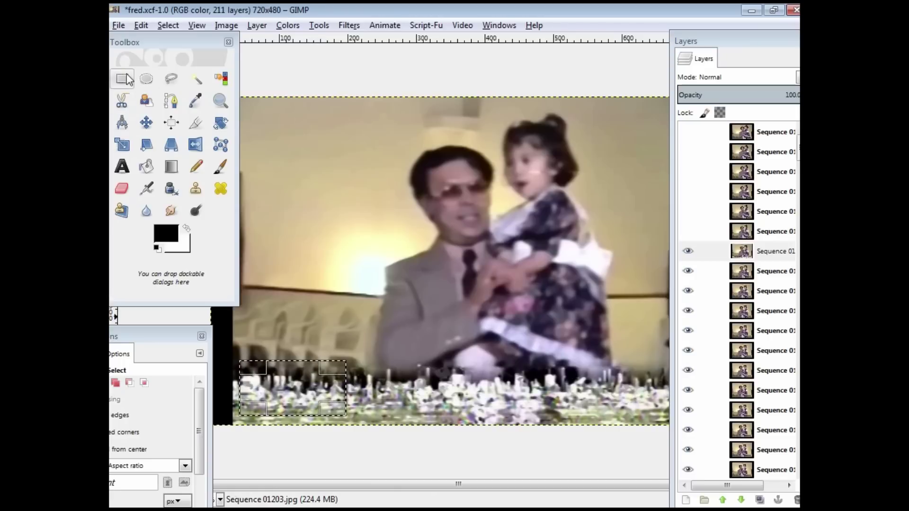
pyautogui.press('Delete')
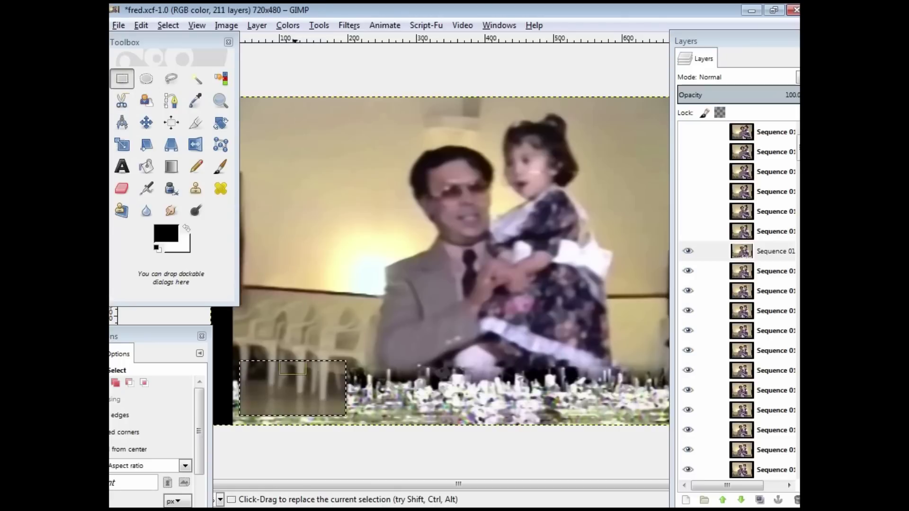
pyautogui.click(689, 272)
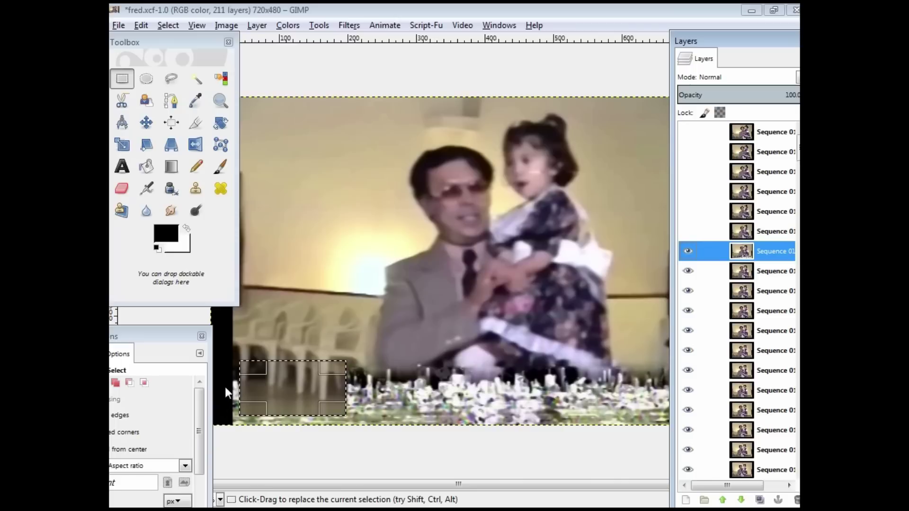
pyautogui.click(300, 334)
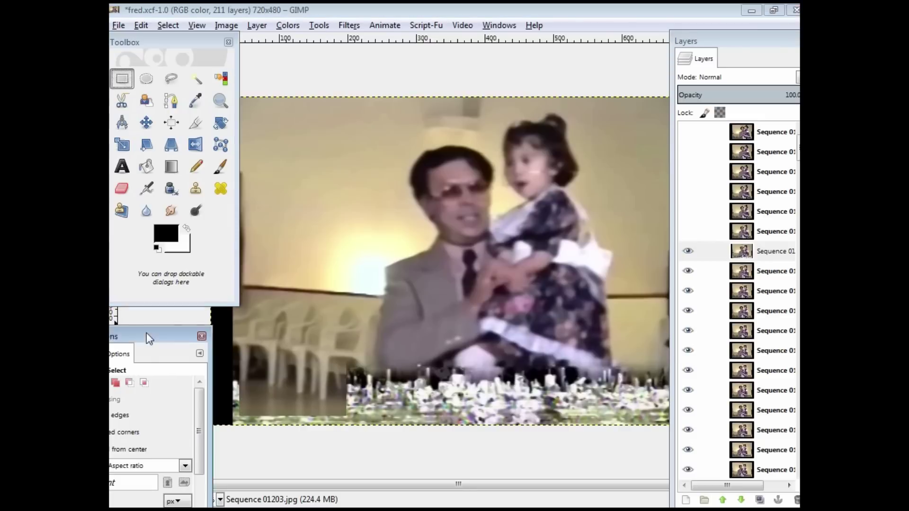
# Step: Turn on feathered edges with a radius of 20 for the Rectangle Select tool
pyautogui.moveTo(146, 334); pyautogui.dragTo(192, 239)
pyautogui.click(127, 322)
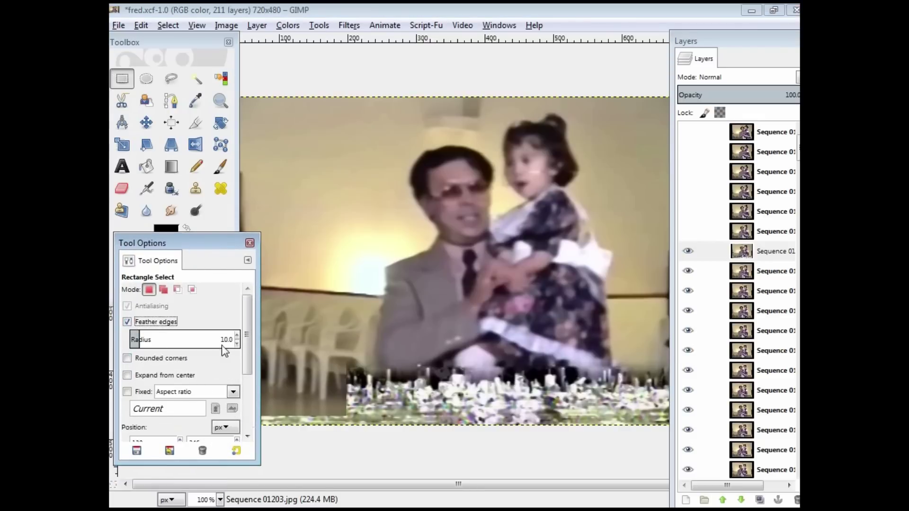
pyautogui.moveTo(228, 340); pyautogui.dragTo(209, 340)
pyautogui.write('200')
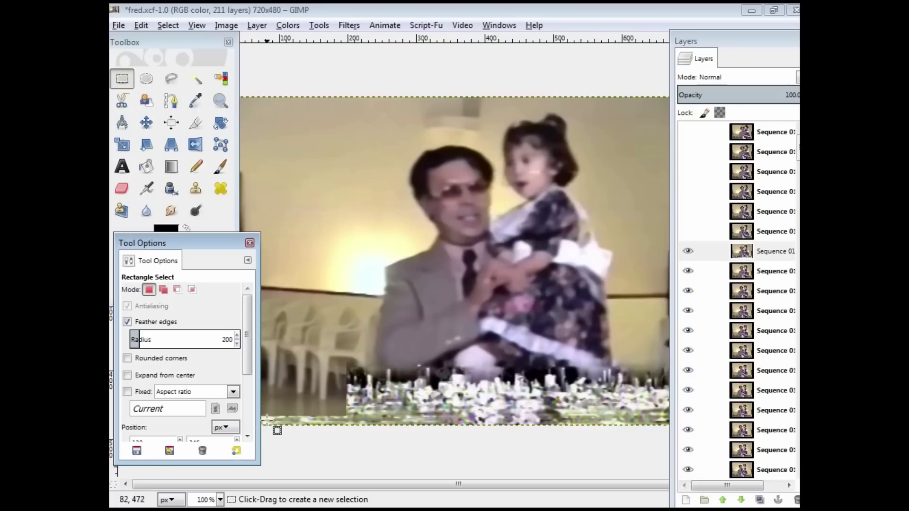
pyautogui.press('BackSpace')
pyautogui.write('.0')
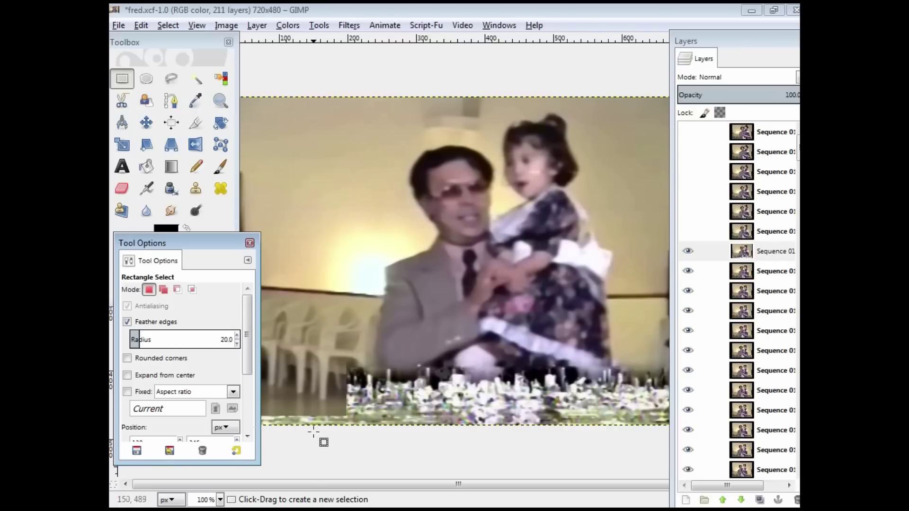
pyautogui.click(289, 204)
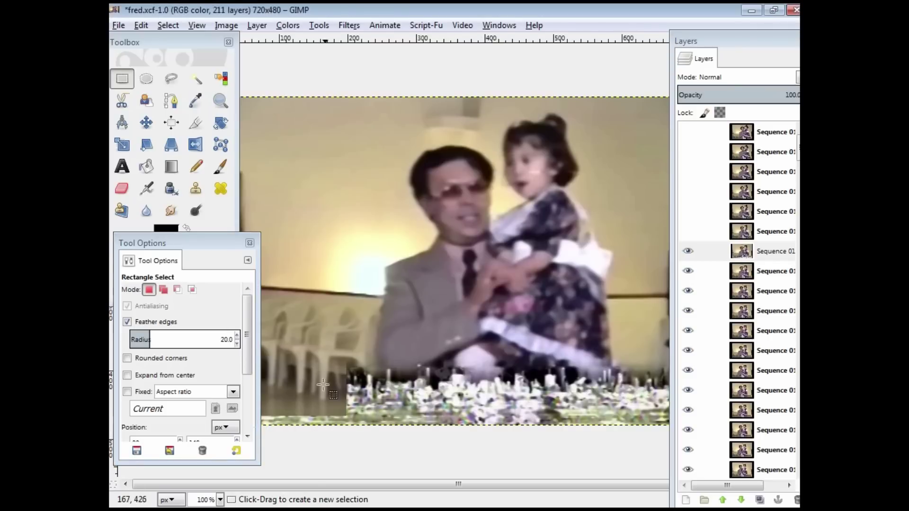
# Step: Clear feathered rectangles of glitch from the picture's lower-right corner and between the chairs and the man, and drop the selection
pyautogui.moveTo(697, 33); pyautogui.dragTo(732, 35)
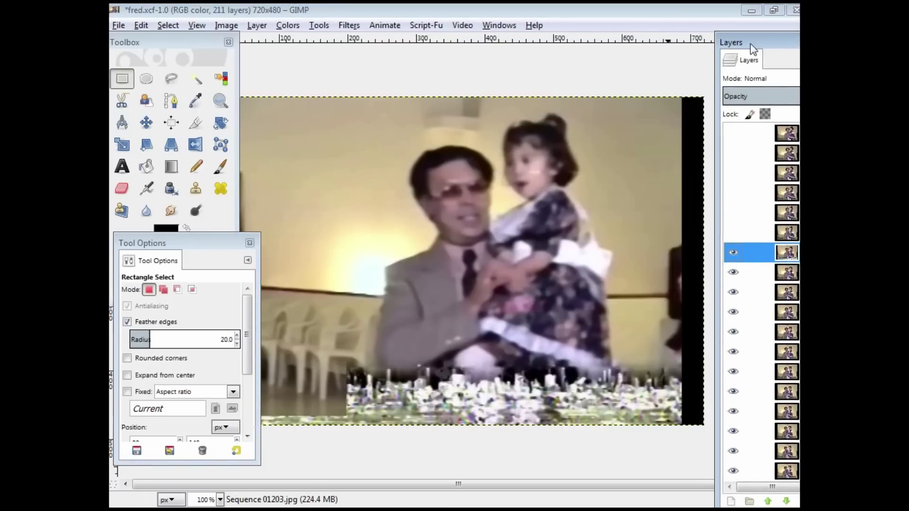
pyautogui.moveTo(626, 364); pyautogui.dragTo(695, 425)
pyautogui.press('Delete')
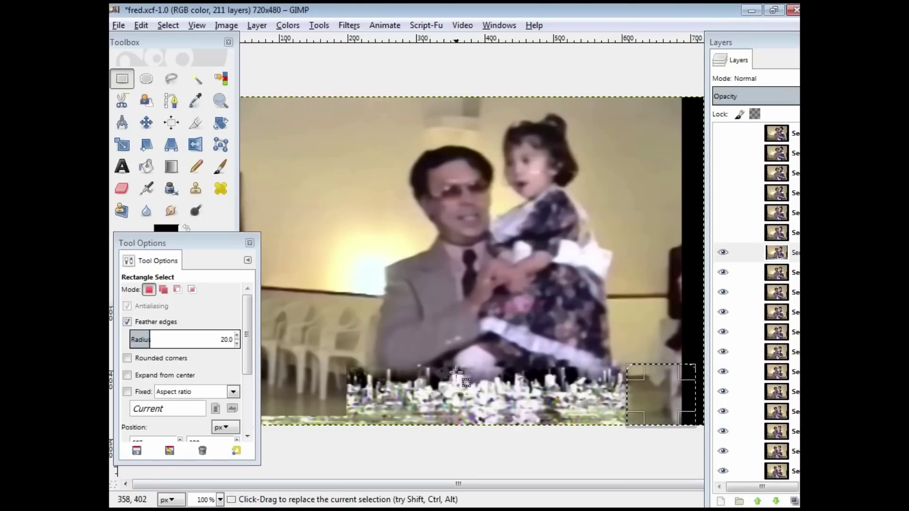
pyautogui.moveTo(332, 360); pyautogui.dragTo(417, 432)
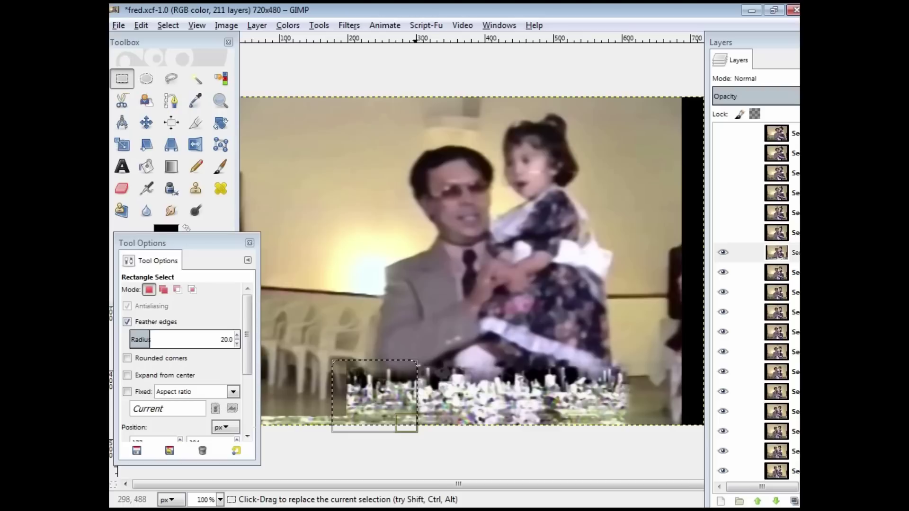
pyautogui.press('Delete')
pyautogui.click(338, 316)
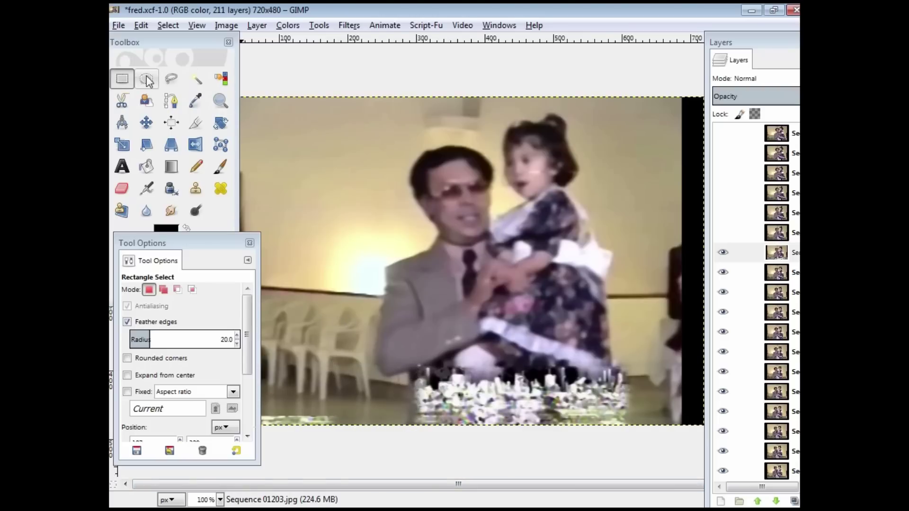
# Step: Try a feathered rectangular selection on the wall near the picture's upper edge and dismiss it
pyautogui.click(122, 79)
pyautogui.moveTo(275, 110); pyautogui.dragTo(374, 130)
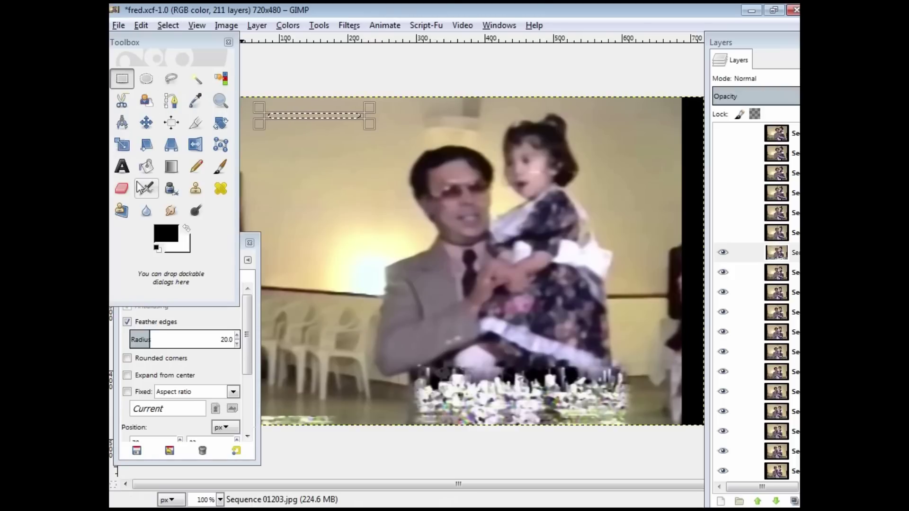
pyautogui.click(321, 138)
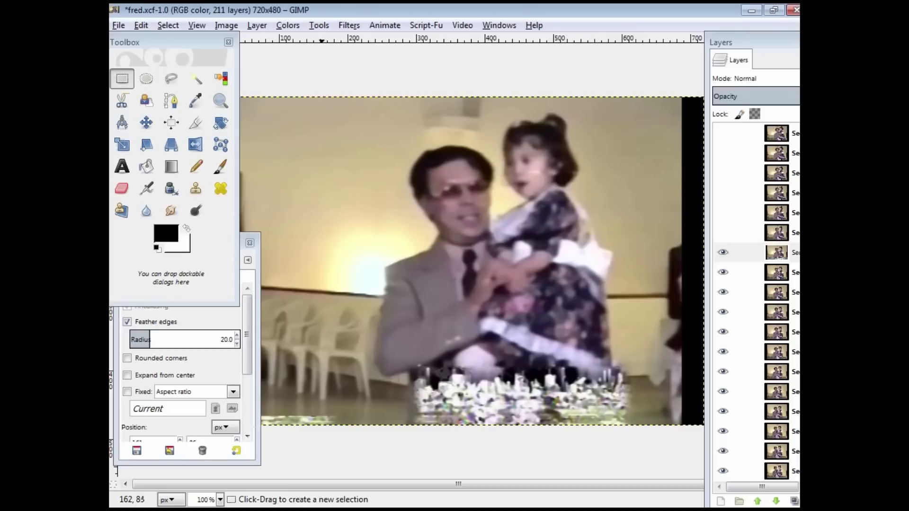
# Step: Try a Free Select outline around the wall area beside the man's head and dismiss the selection
pyautogui.click(170, 78)
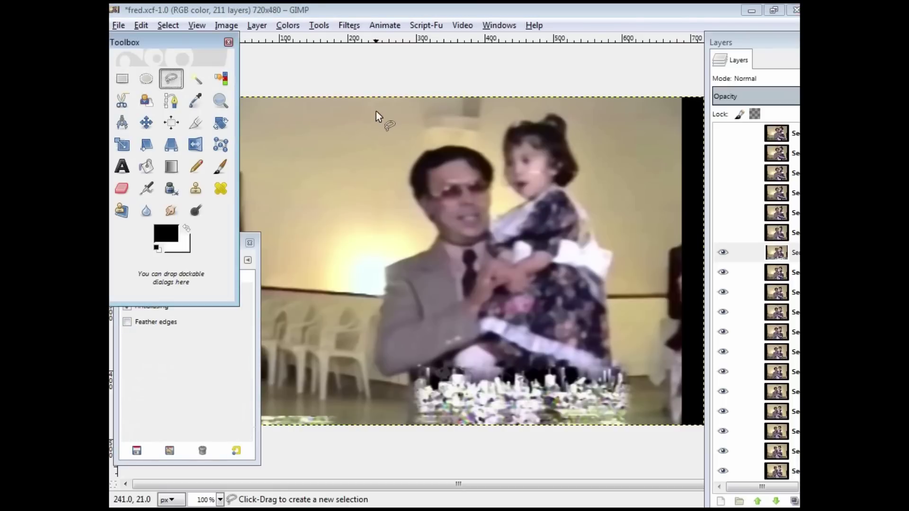
pyautogui.click(414, 111)
pyautogui.click(419, 142)
pyautogui.click(406, 159)
pyautogui.click(406, 165)
pyautogui.click(407, 187)
pyautogui.click(421, 219)
pyautogui.click(395, 225)
pyautogui.click(358, 170)
pyautogui.click(365, 146)
pyautogui.click(382, 123)
pyautogui.click(414, 110)
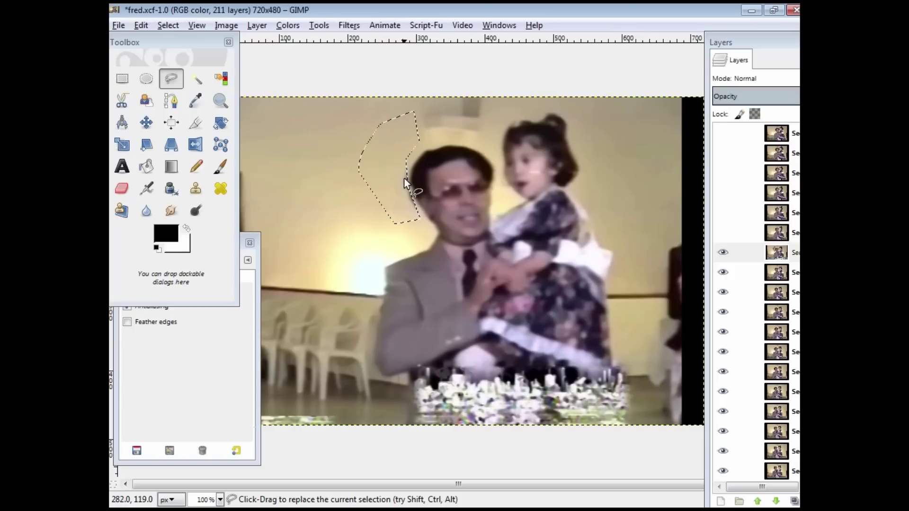
pyautogui.press('ctrl')
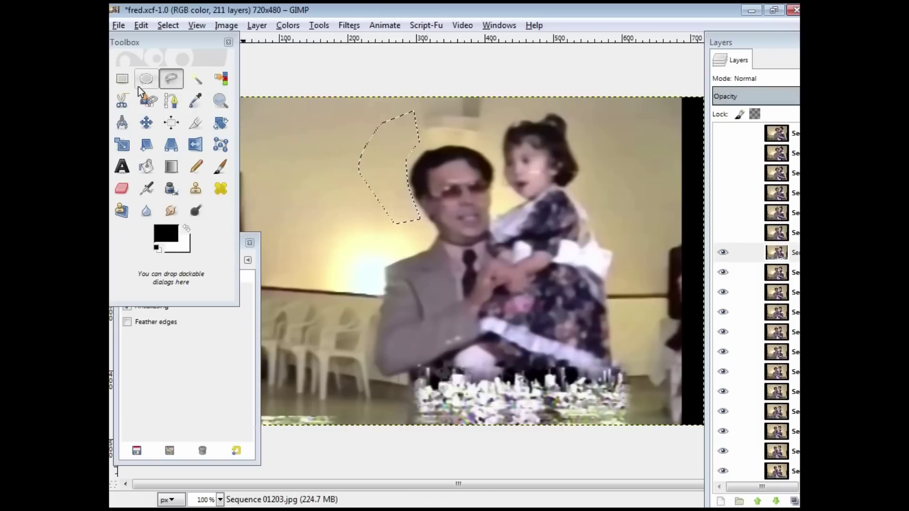
pyautogui.click(122, 79)
pyautogui.click(303, 122)
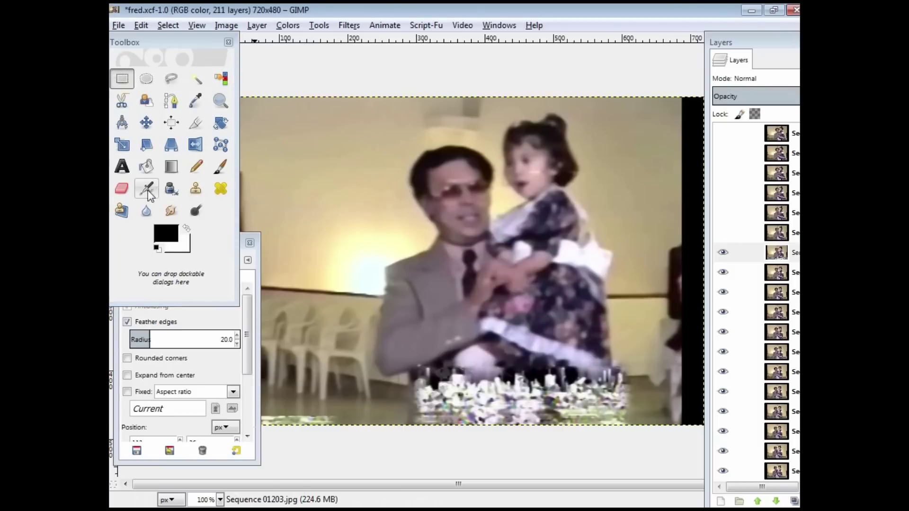
# Step: Erase glitched pixels below the man's jacket and along the picture's lower edge with the Eraser
pyautogui.click(126, 189)
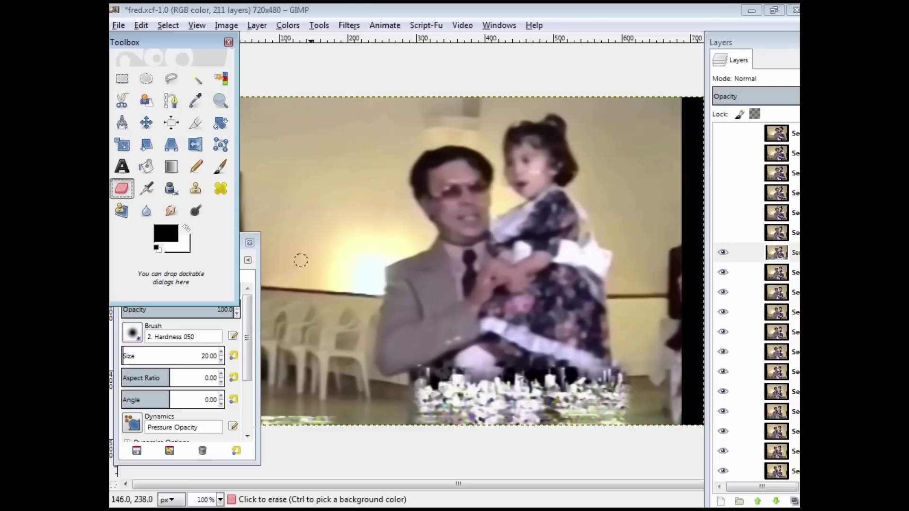
pyautogui.click(426, 369)
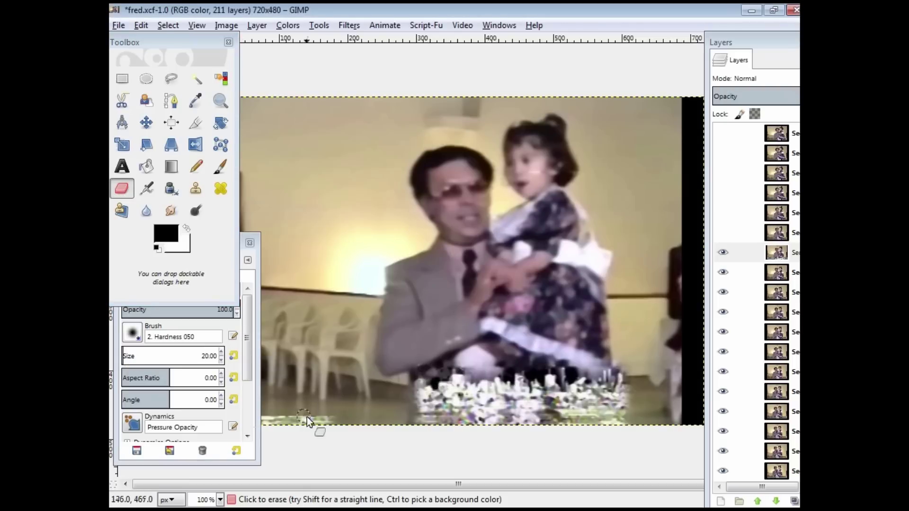
pyautogui.moveTo(328, 419); pyautogui.dragTo(339, 422)
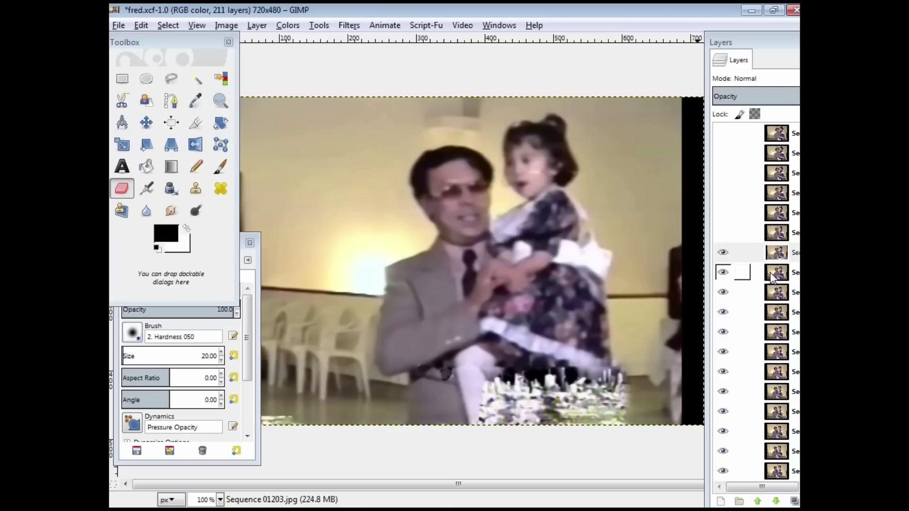
# Step: Hide the two layers directly beneath Sequence 01203.jpg to compare the frames underneath, and show both again
pyautogui.click(723, 273)
pyautogui.click(724, 292)
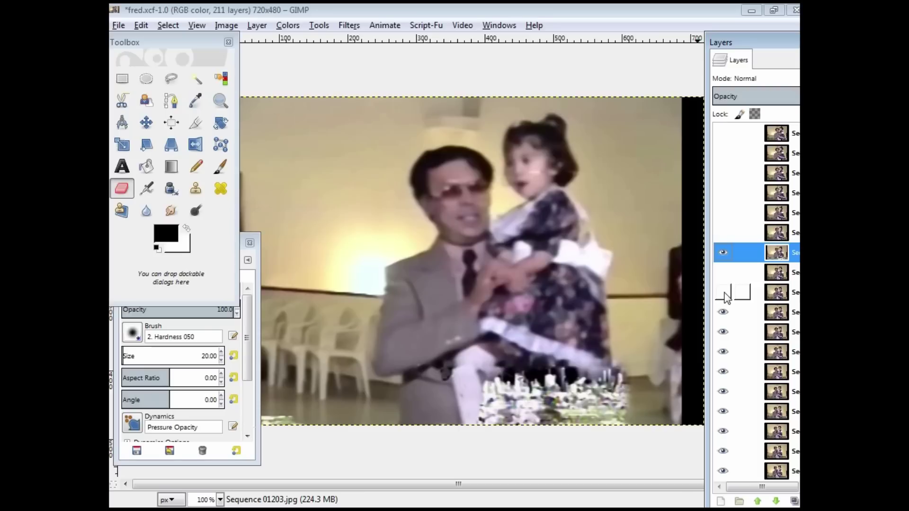
pyautogui.click(722, 292)
pyautogui.click(722, 272)
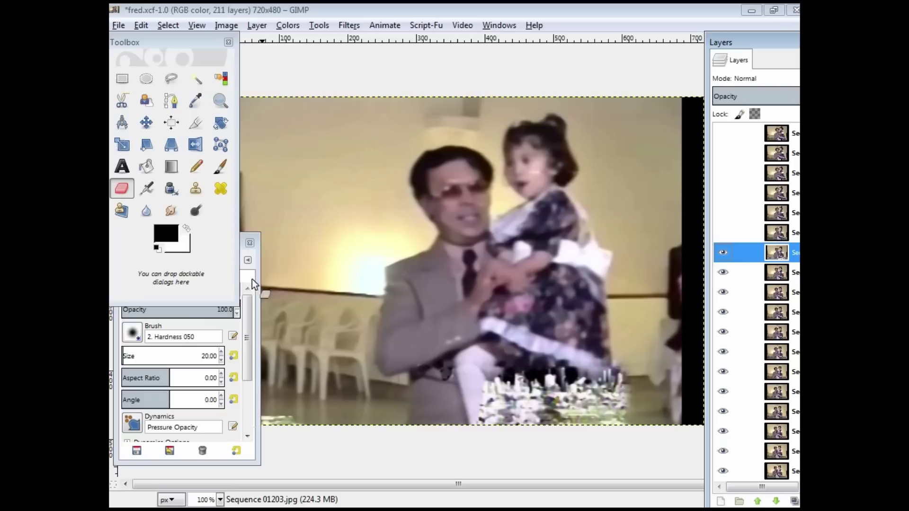
# Step: Reposition the tool options window and erase the remaining glitch near the picture's lower-left corner
pyautogui.moveTo(242, 237); pyautogui.dragTo(216, 260)
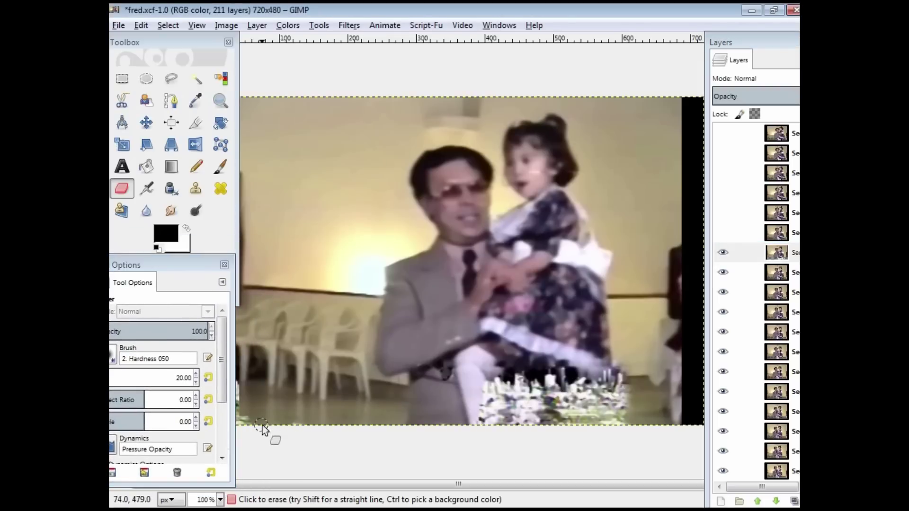
pyautogui.moveTo(182, 266); pyautogui.dragTo(259, 239)
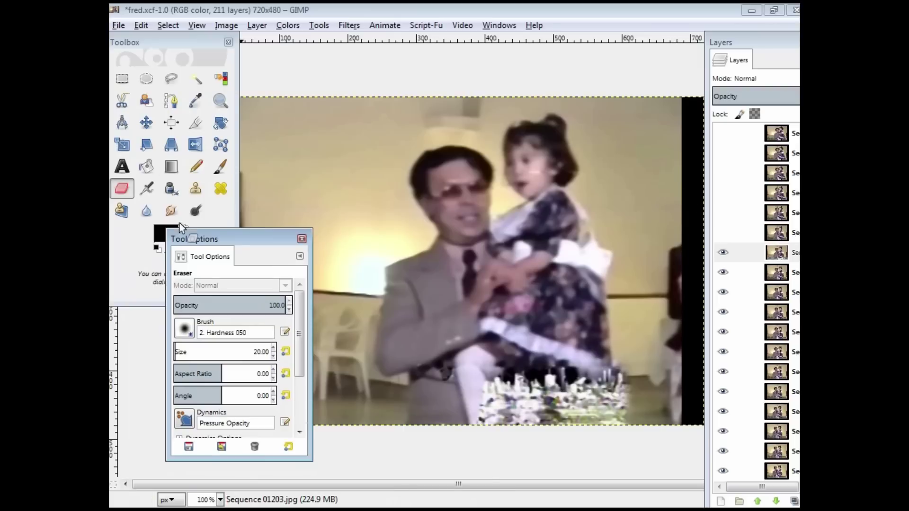
pyautogui.moveTo(236, 238); pyautogui.dragTo(169, 208)
# Step: Switch to the Clone tool, bring the layers and tool options windows fully into view, and select the Sequence 01203.jpg layer
pyautogui.click(196, 189)
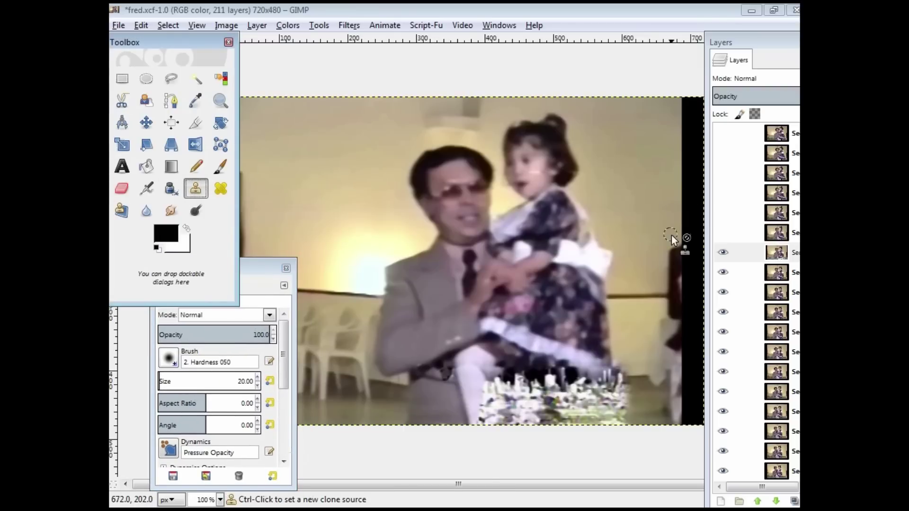
pyautogui.moveTo(757, 56); pyautogui.dragTo(681, 15)
pyautogui.click(258, 268)
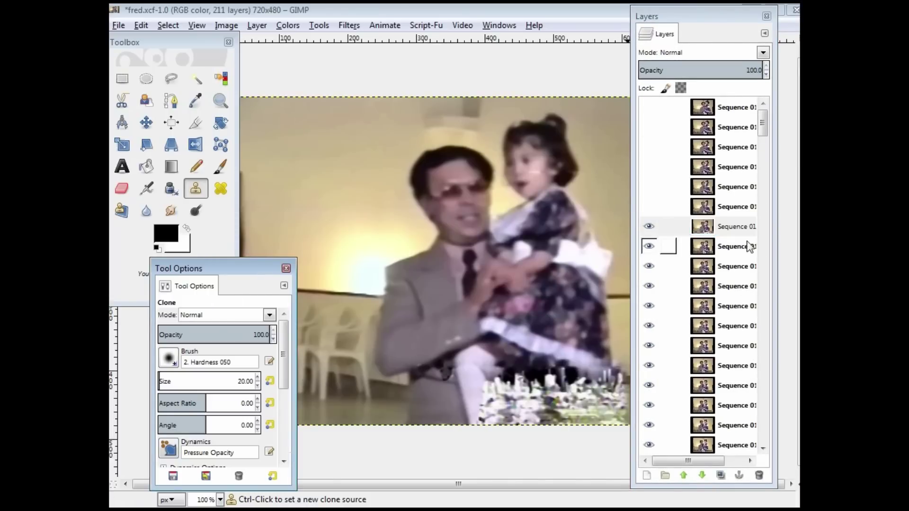
pyautogui.click(738, 229)
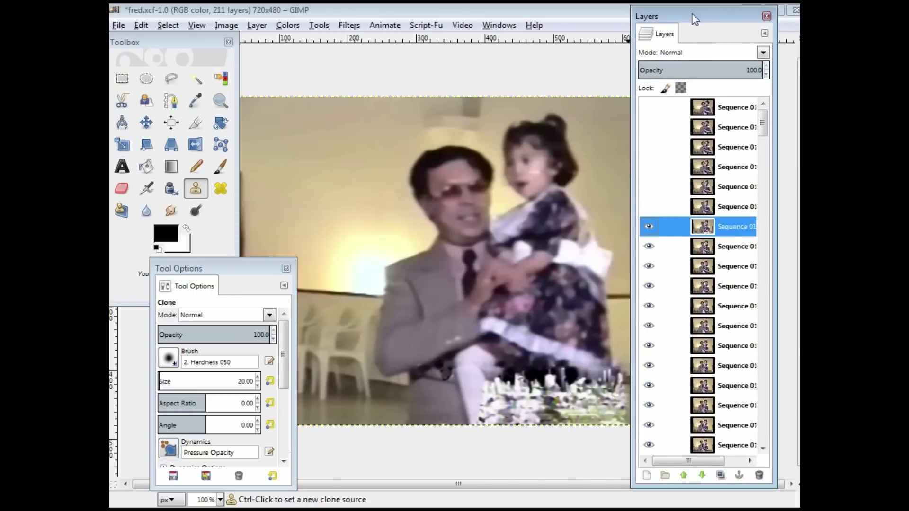
# Step: Move the layers window off the picture and paint a short black demonstration stroke on the wall beside the girl
pyautogui.moveTo(693, 18); pyautogui.dragTo(765, 16)
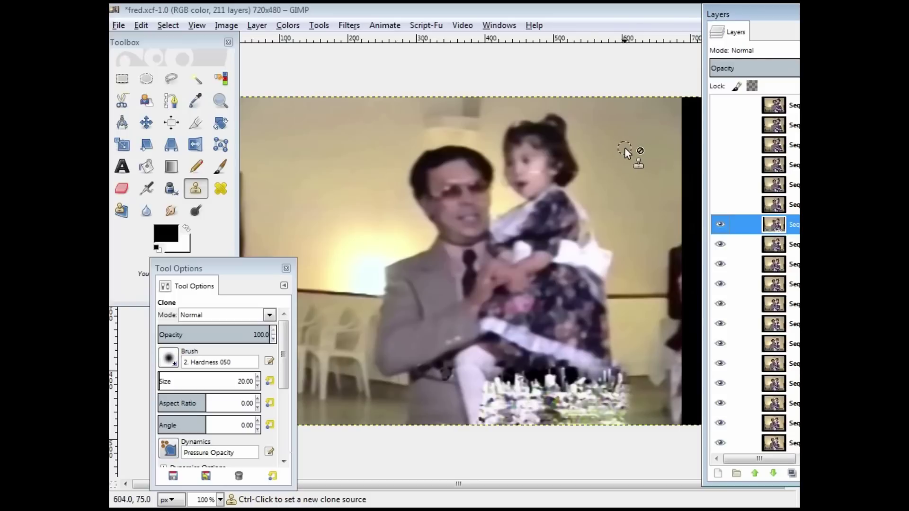
pyautogui.click(220, 166)
pyautogui.click(630, 227)
pyautogui.moveTo(641, 228); pyautogui.dragTo(642, 228)
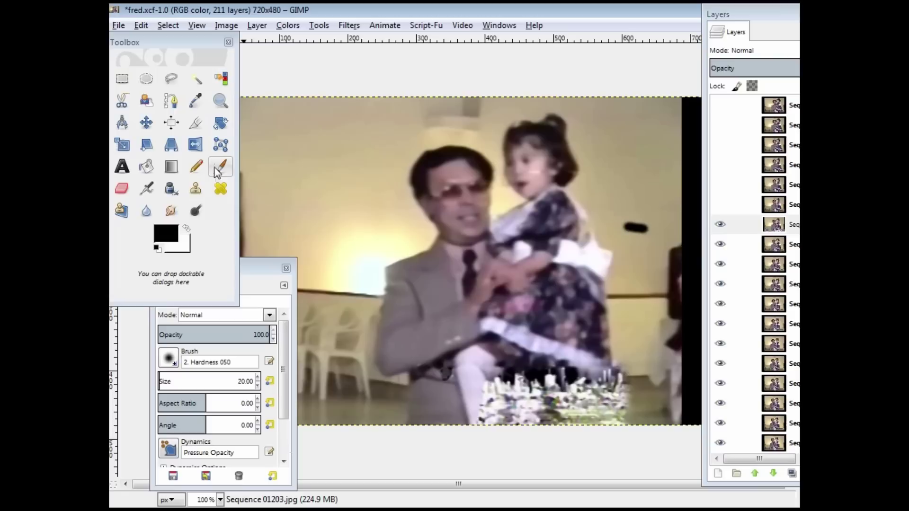
# Step: Cover the black stroke with the Clone tool, sampling clean wall just above it
pyautogui.click(195, 189)
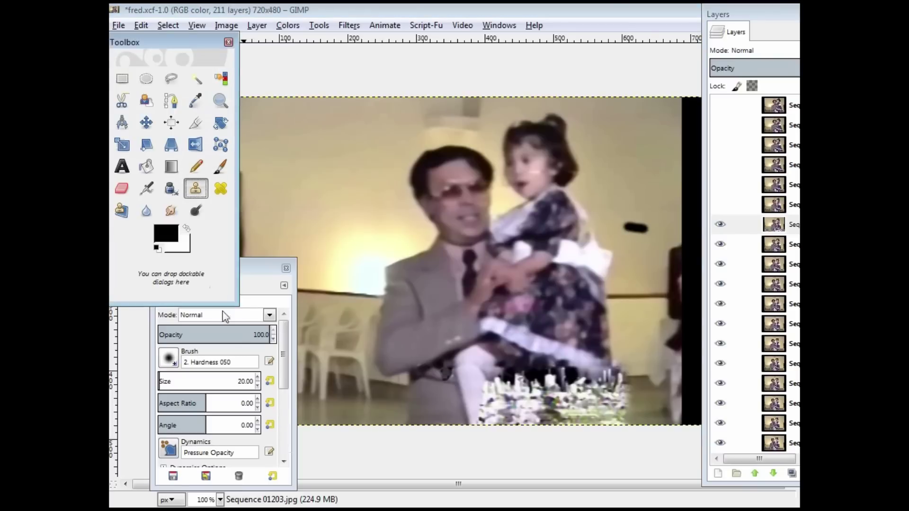
pyautogui.press('ctrl')
pyautogui.keyDown('ctrl'); pyautogui.click(634, 208); pyautogui.keyUp('ctrl')
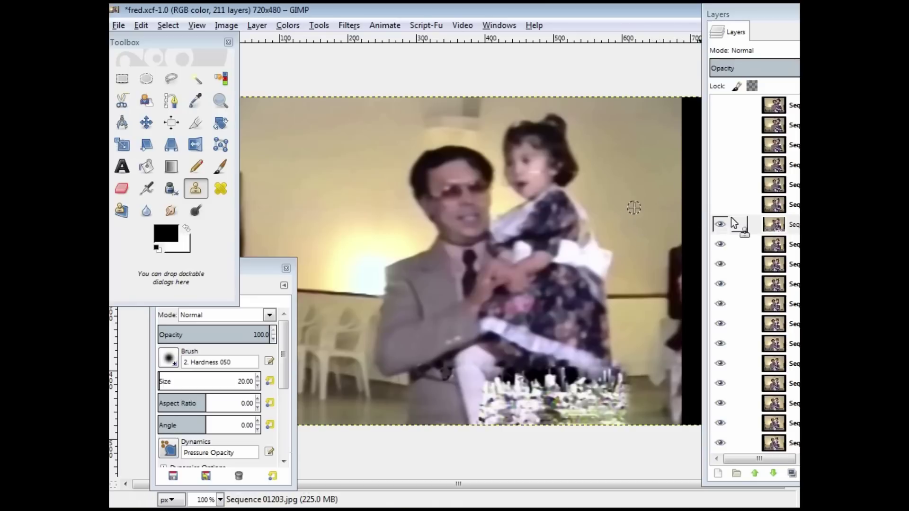
# Step: Bring the layers window back into view, hide Sequence 01203.jpg, and show and select the Sequence 01204.jpg layer above it
pyautogui.click(757, 17)
pyautogui.click(691, 226)
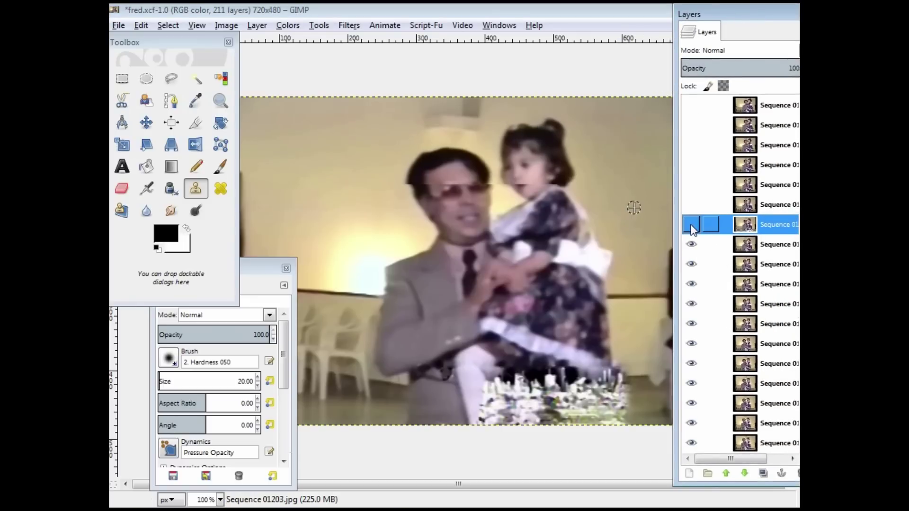
pyautogui.click(691, 205)
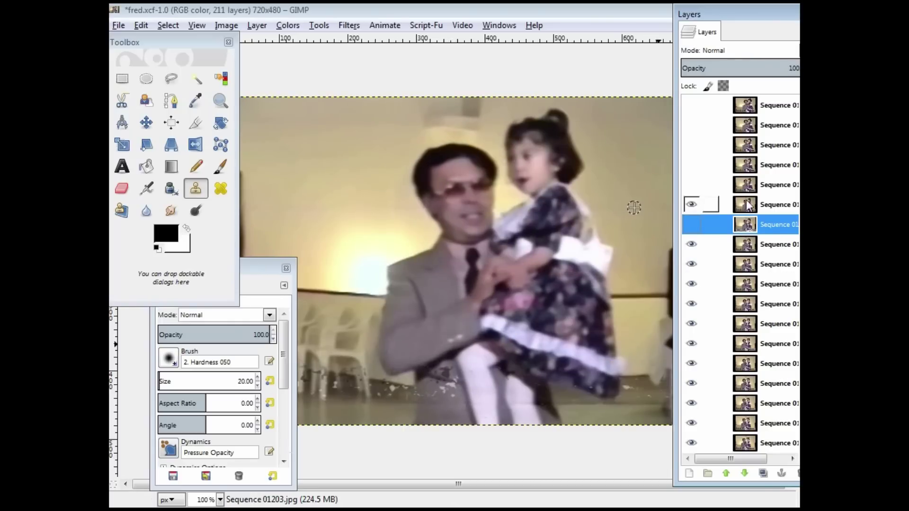
pyautogui.click(710, 204)
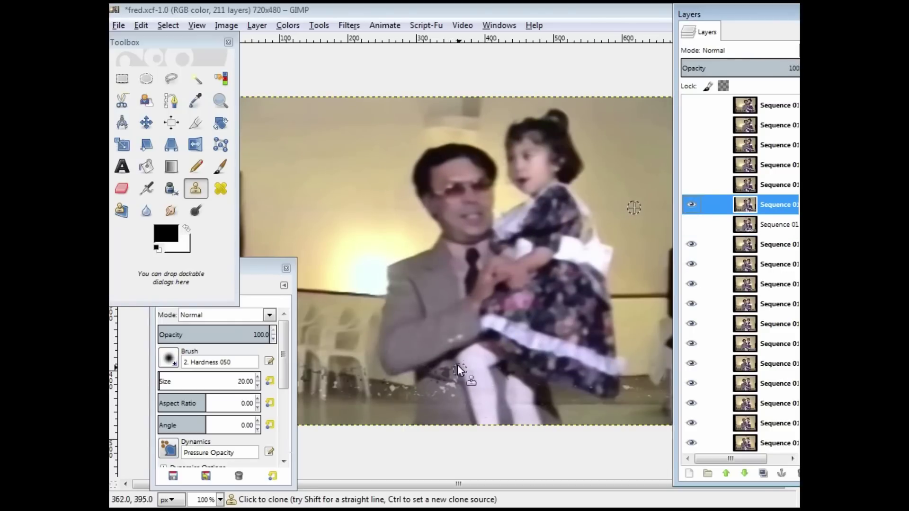
# Step: Set the girl's face on Sequence 01202.jpg as clone source and clone it onto the same spot of Sequence 01204.jpg
pyautogui.click(776, 247)
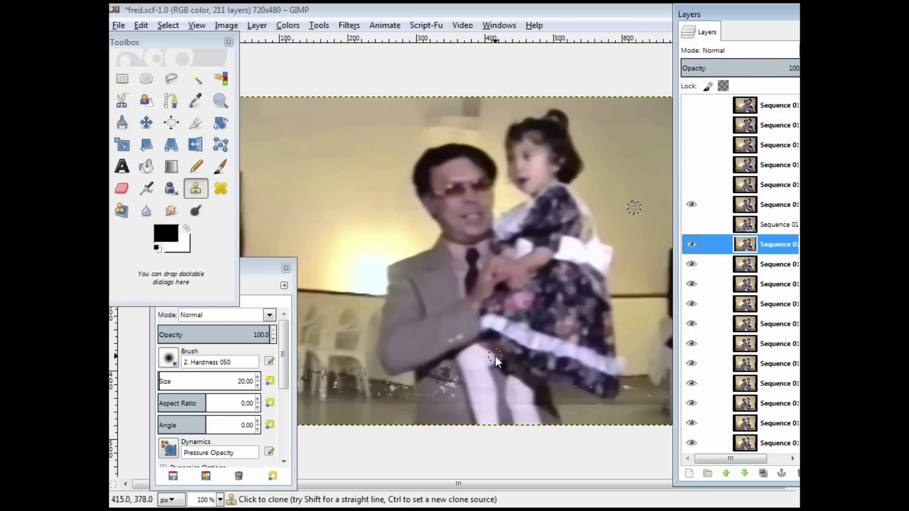
pyautogui.keyDown('ctrl'); pyautogui.click(529, 155); pyautogui.keyUp('ctrl')
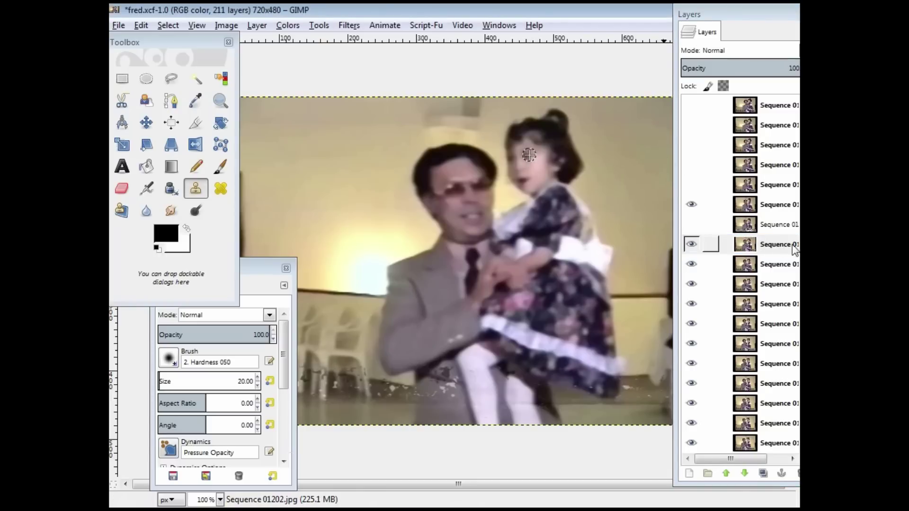
pyautogui.click(772, 207)
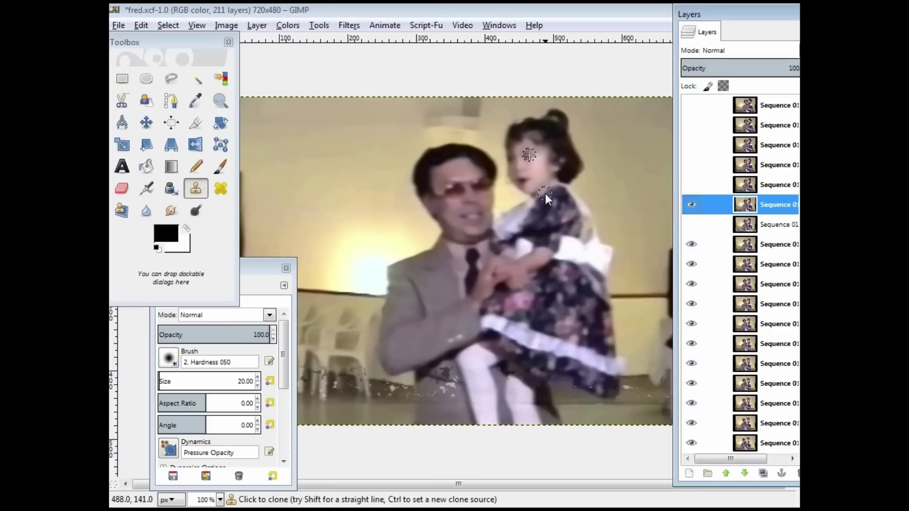
pyautogui.click(530, 154)
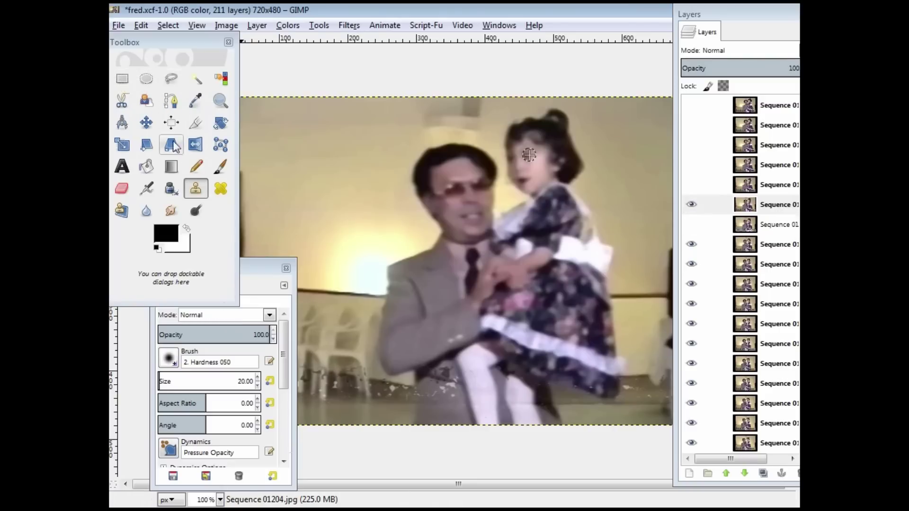
# Step: Outline the wall area beside the man's hair with a freehand selection that follows the edge of his head
pyautogui.click(147, 193)
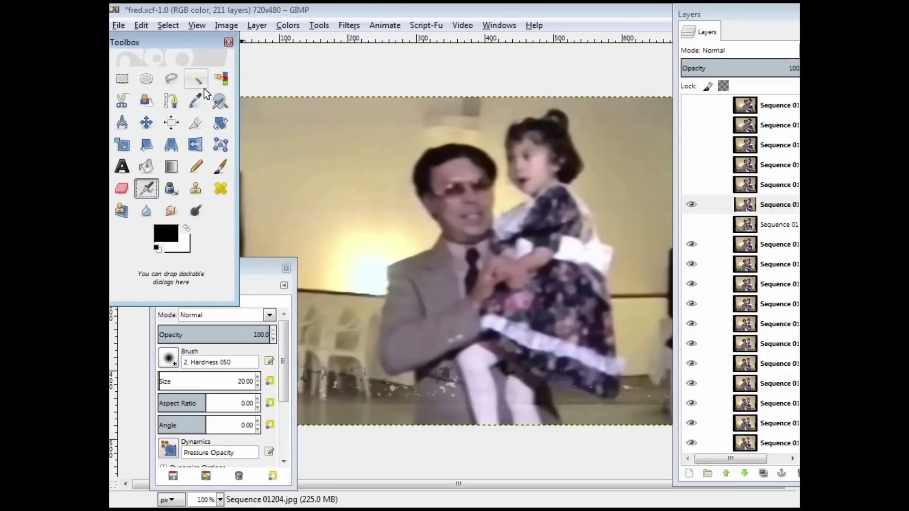
pyautogui.click(171, 79)
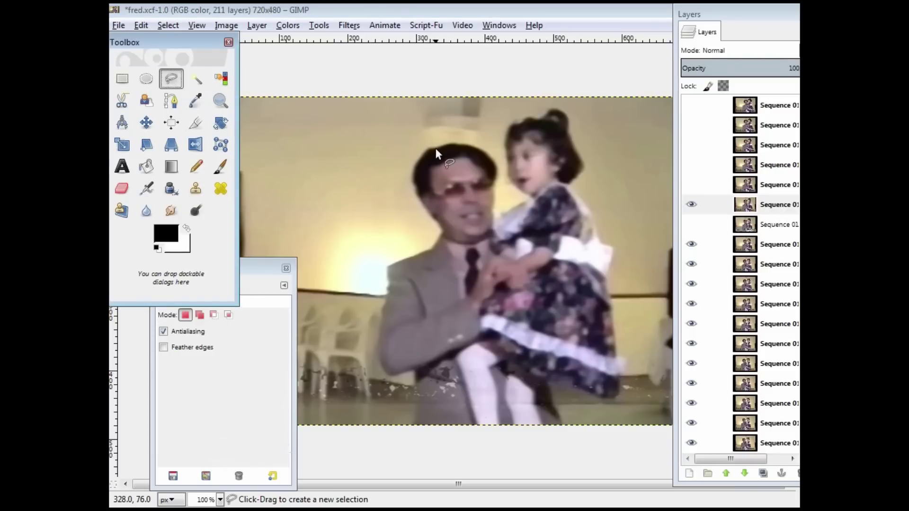
pyautogui.click(436, 148)
pyautogui.click(423, 162)
pyautogui.moveTo(423, 195)
pyautogui.mouseDown()
pyautogui.moveTo(410, 210)
pyautogui.moveTo(382, 204)
pyautogui.moveTo(373, 160)
pyautogui.moveTo(435, 148)
pyautogui.mouseUp()
pyautogui.press('Return')
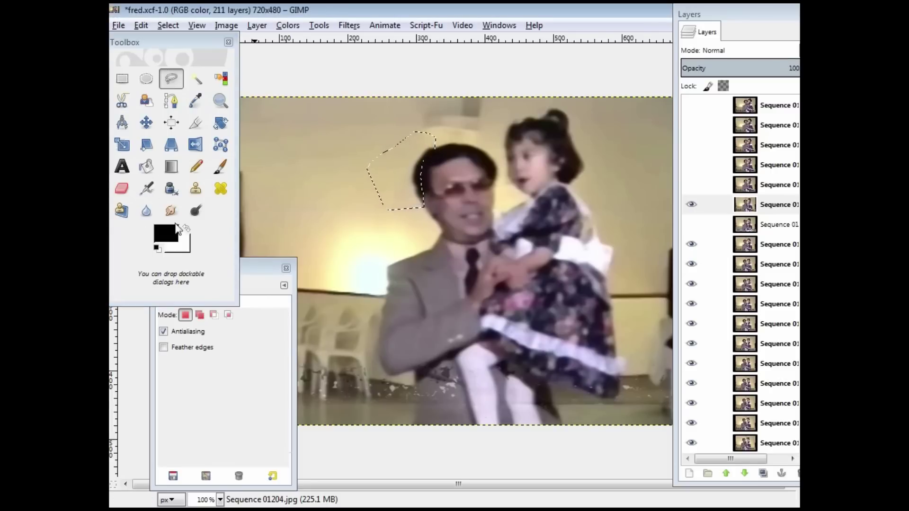
# Step: Pick the wall colour inside the selection and airbrush it along the man's hairline
pyautogui.click(195, 100)
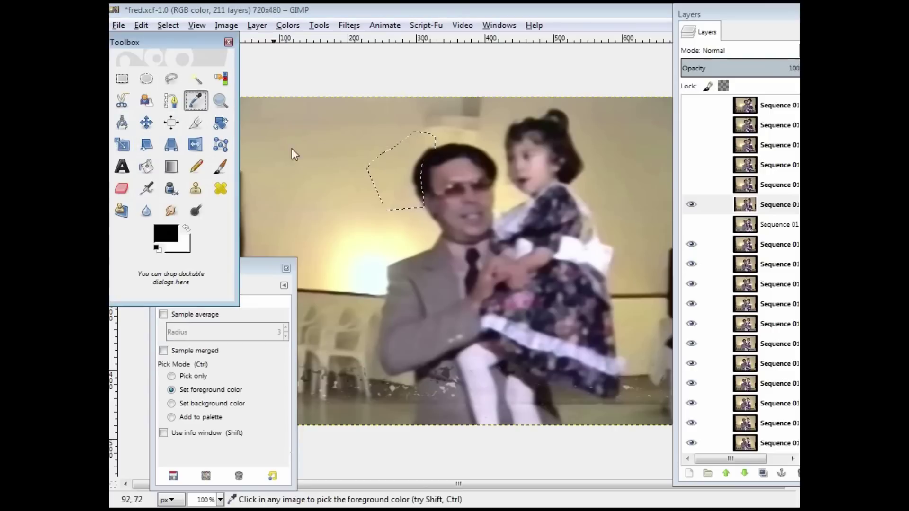
pyautogui.click(408, 178)
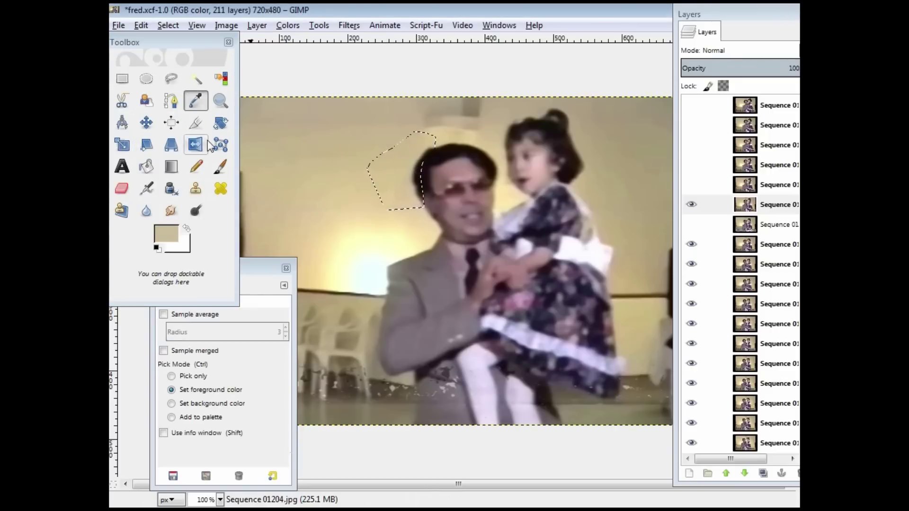
pyautogui.click(146, 189)
pyautogui.moveTo(424, 154)
pyautogui.mouseDown()
pyautogui.moveTo(415, 185)
pyautogui.moveTo(430, 152)
pyautogui.moveTo(414, 182)
pyautogui.moveTo(423, 205)
pyautogui.moveTo(416, 172)
pyautogui.moveTo(431, 148)
pyautogui.mouseUp()
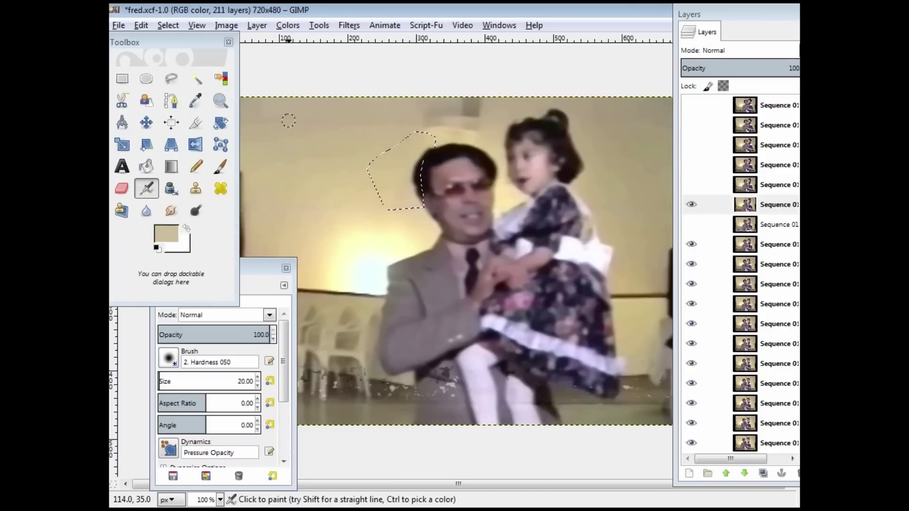
# Step: Export the Sequence 01204.jpg frame as a JPEG at quality 90, replacing the existing Sequence 01204.jpg in the zamora folder
pyautogui.click(774, 208)
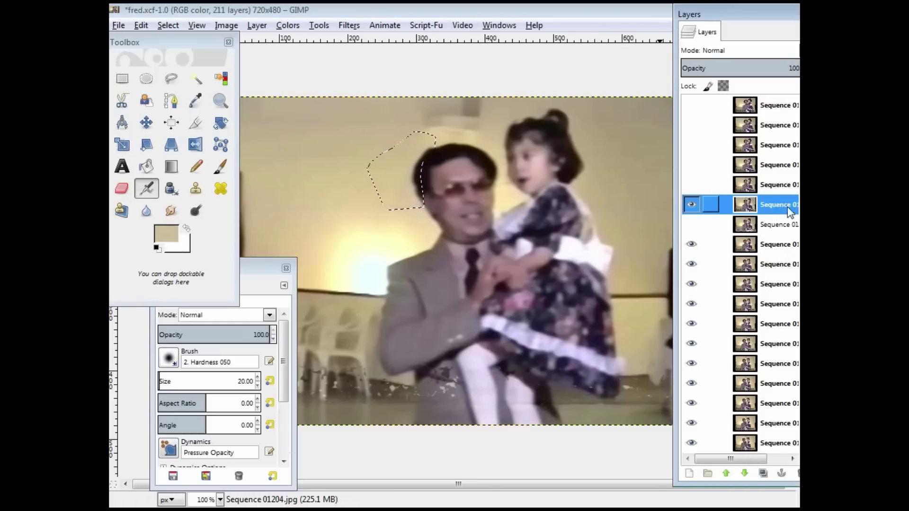
pyautogui.moveTo(751, 458); pyautogui.dragTo(769, 459)
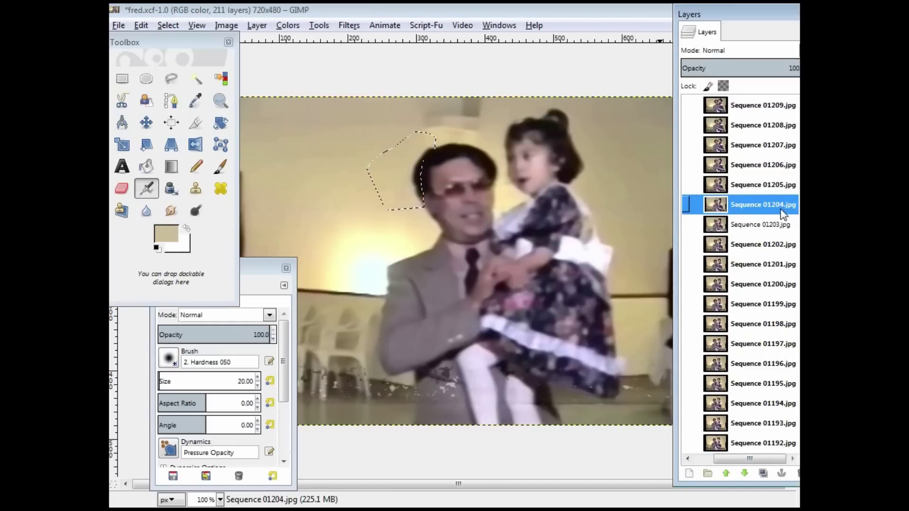
pyautogui.moveTo(187, 37); pyautogui.dragTo(212, 167)
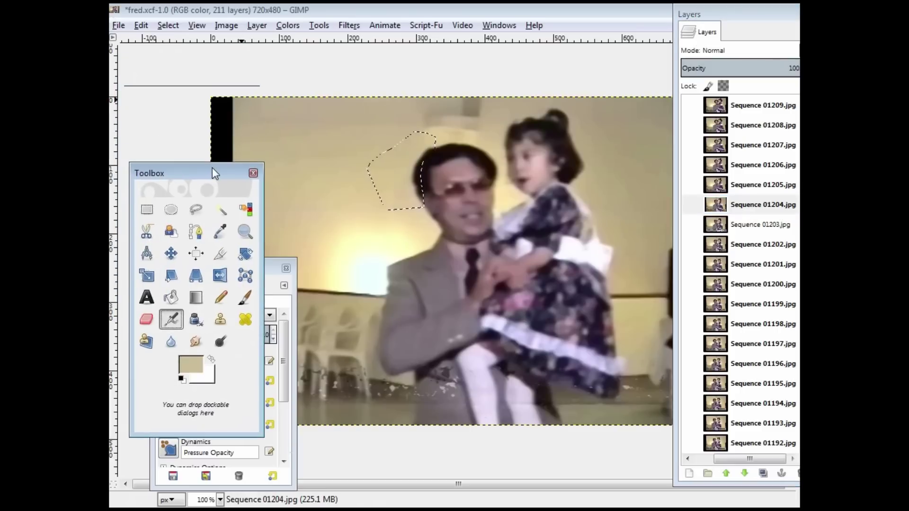
pyautogui.click(118, 26)
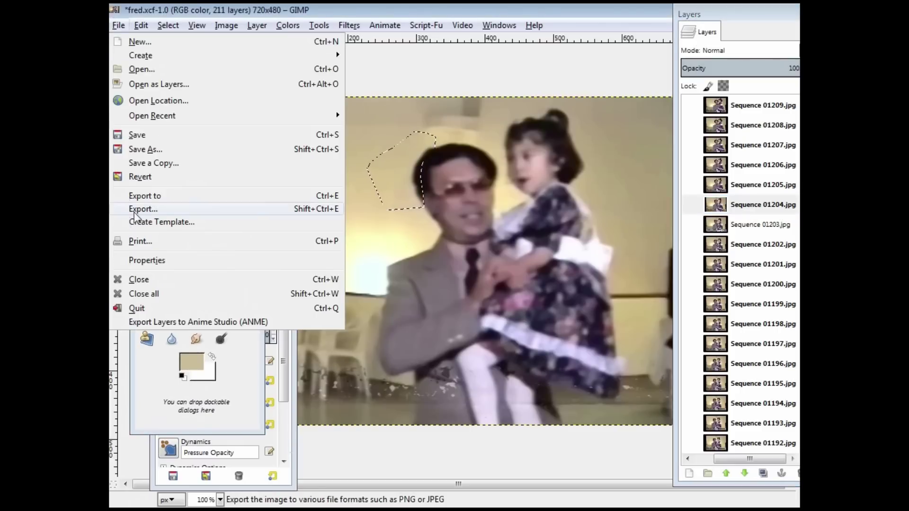
pyautogui.click(140, 209)
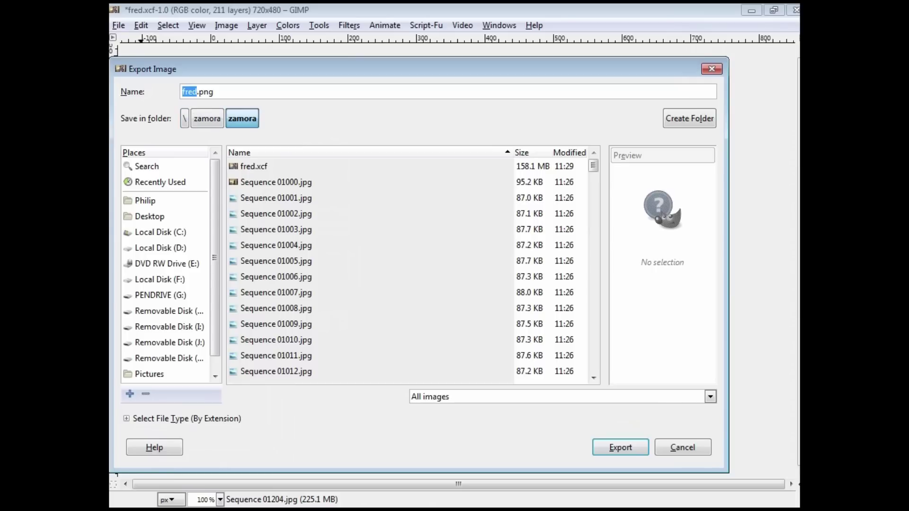
pyautogui.moveTo(594, 182); pyautogui.dragTo(597, 381)
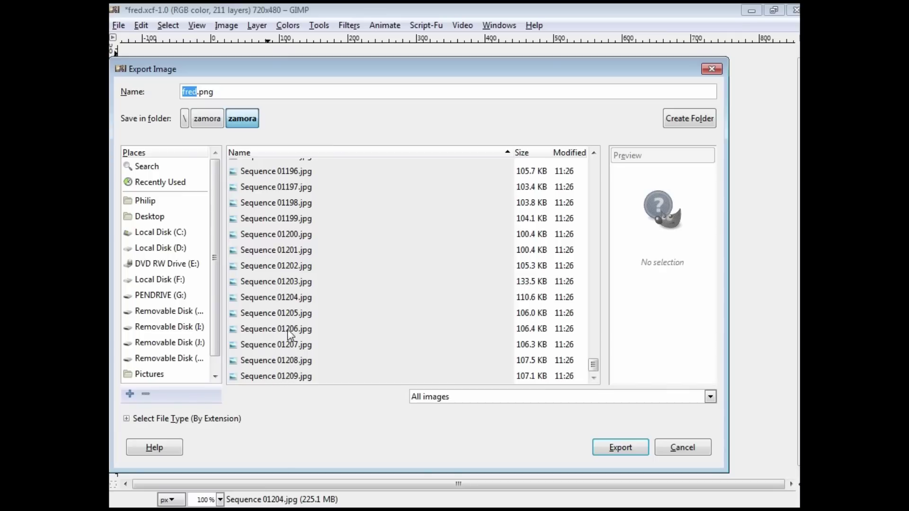
pyautogui.click(286, 298)
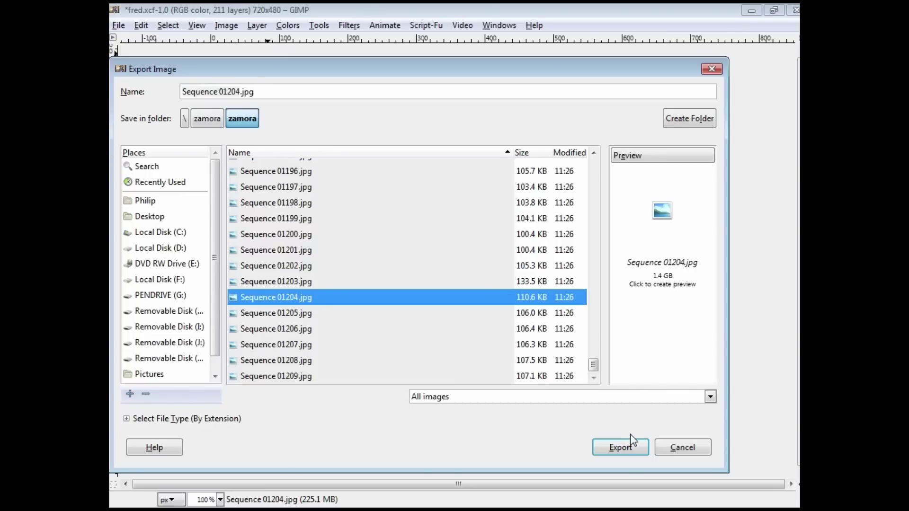
pyautogui.click(621, 448)
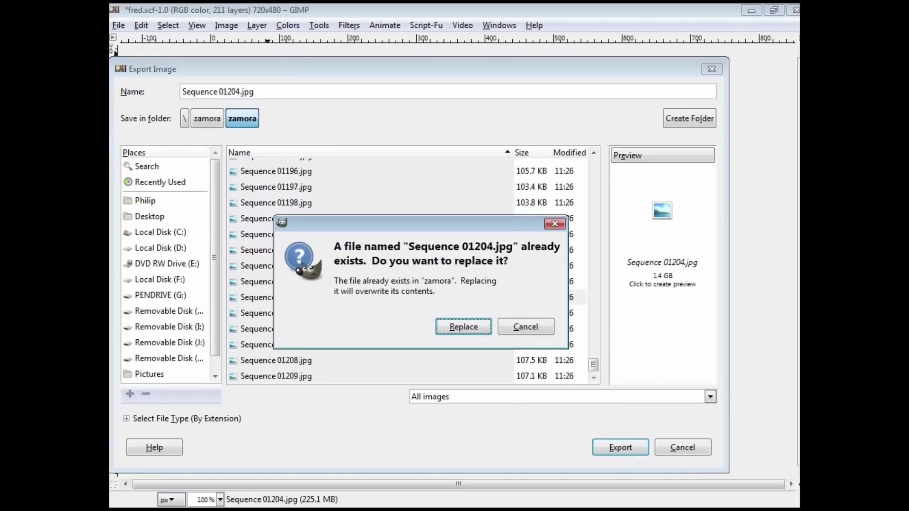
pyautogui.press('Return')
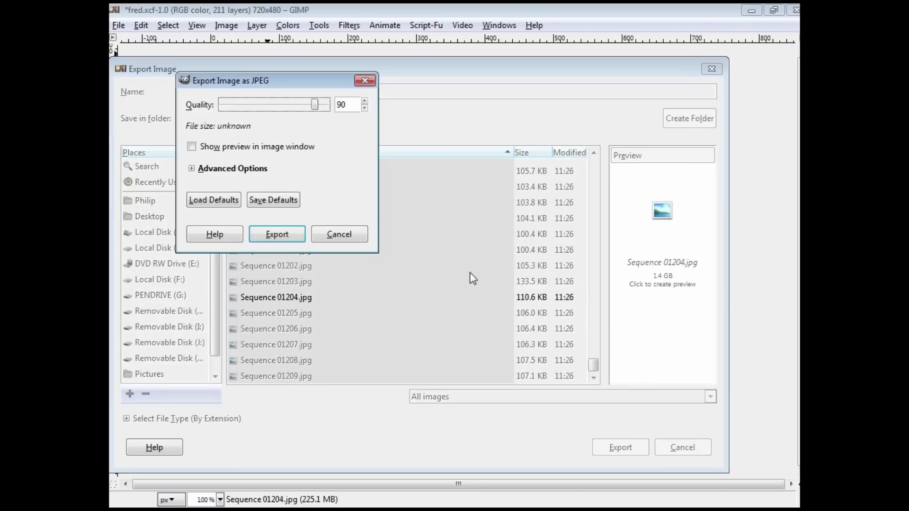
pyautogui.press('Return')
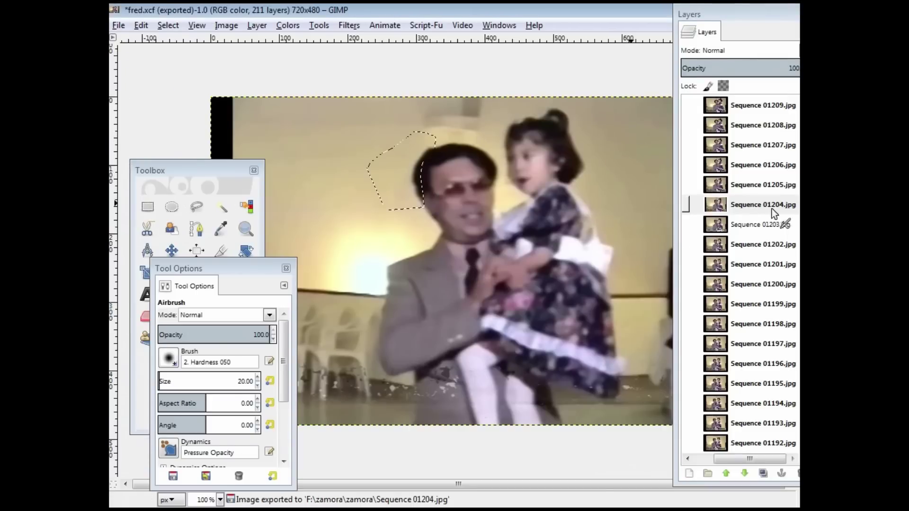
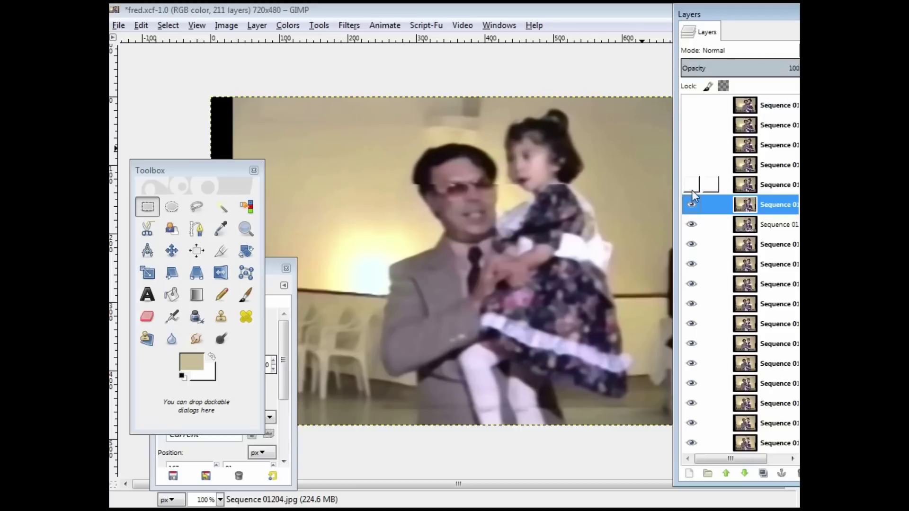
# Step: Move the toolbox and tool options windows aside and select the glitched strip across the lower part of the picture
pyautogui.moveTo(198, 170); pyautogui.dragTo(150, 66)
pyautogui.moveTo(253, 269); pyautogui.dragTo(170, 353)
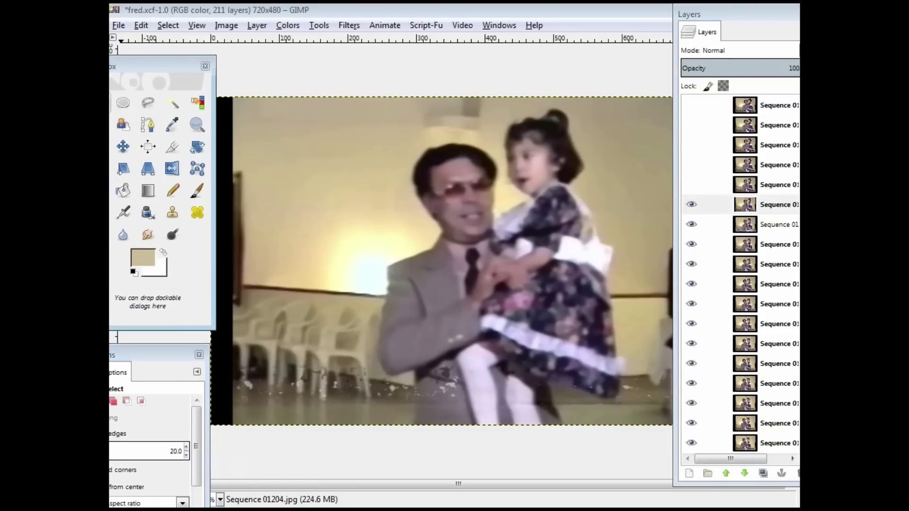
pyautogui.moveTo(228, 352); pyautogui.dragTo(671, 417)
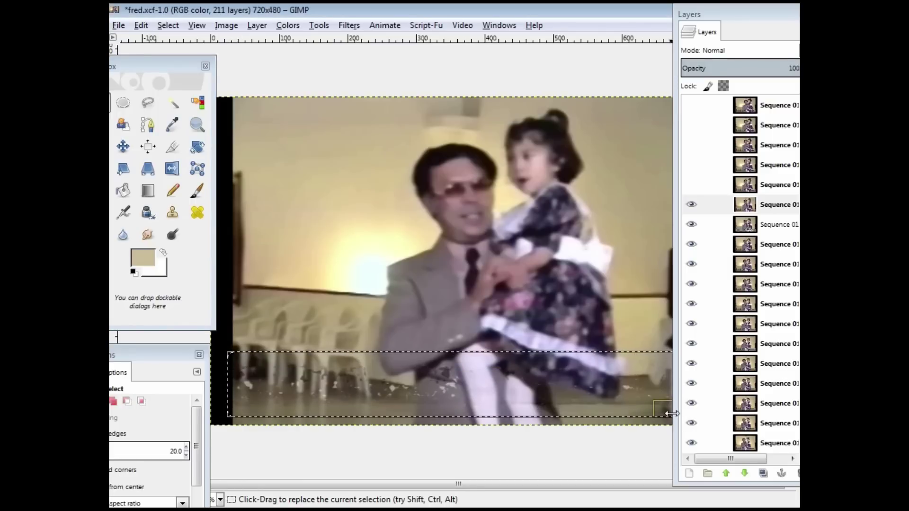
# Step: Undo a trial clearing of the strip, add an alpha channel to the Sequence 01204.jpg layer, and clear the strip again
pyautogui.hotkey('ctrl', '.')
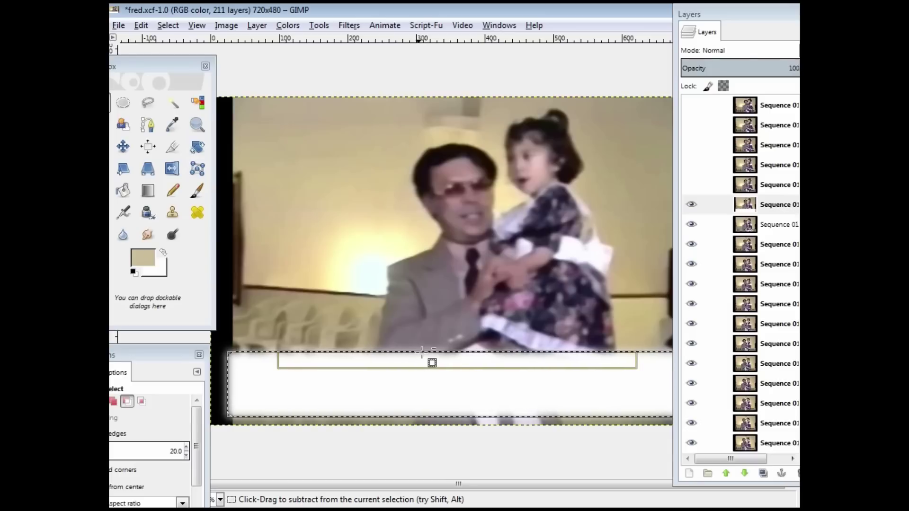
pyautogui.hotkey('ctrl', 'z')
pyautogui.rightClick(781, 208)
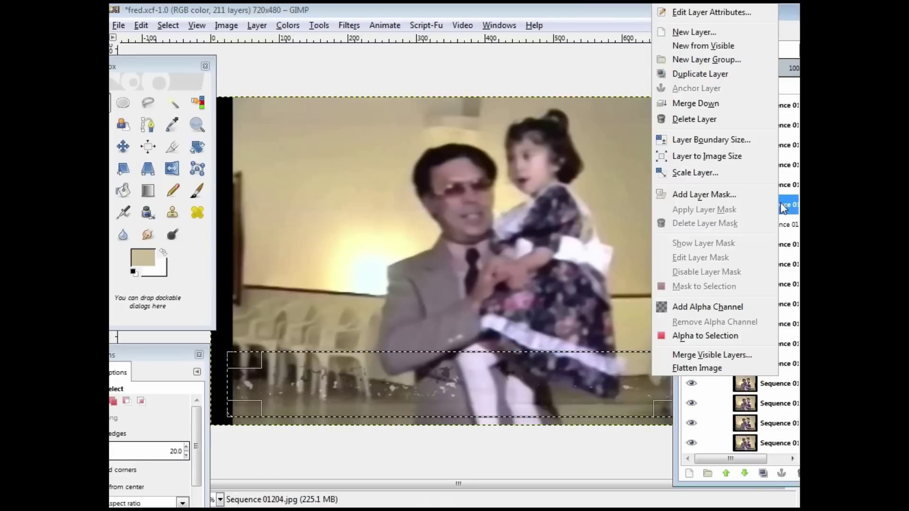
pyautogui.click(701, 307)
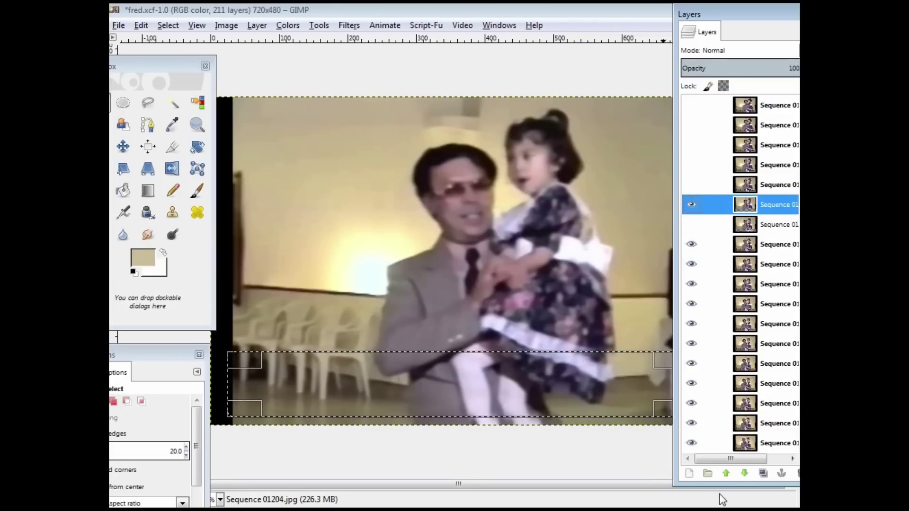
# Step: Export the repaired Sequence 01204.jpg frame as a JPEG, replacing the existing Sequence 01204.jpg in the zamora folder
pyautogui.moveTo(741, 459); pyautogui.dragTo(768, 459)
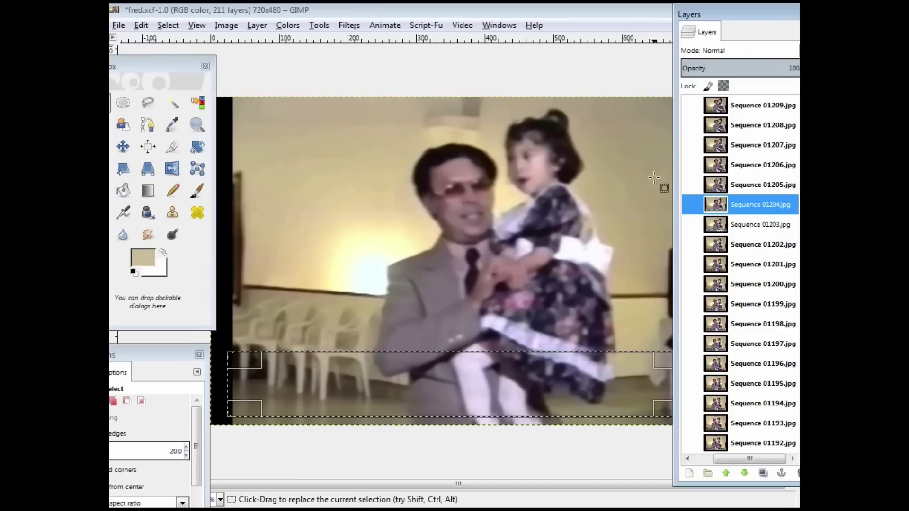
pyautogui.click(119, 26)
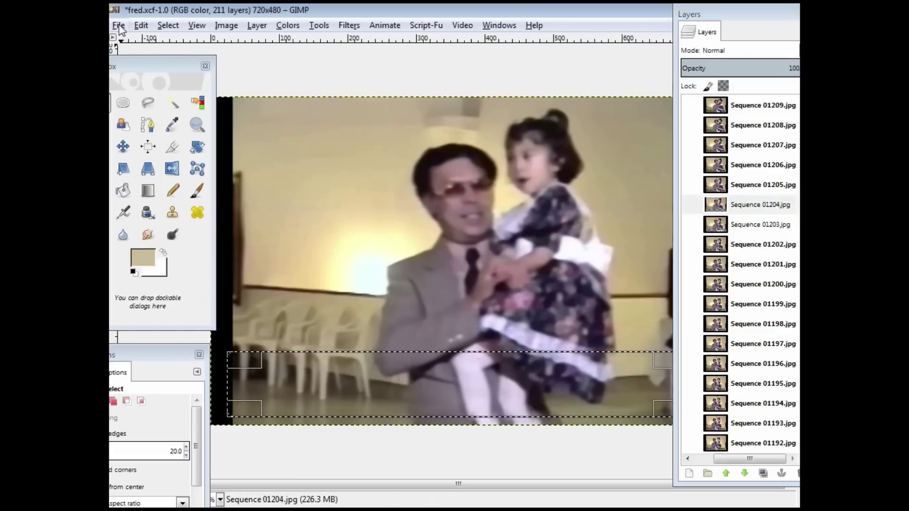
pyautogui.click(144, 208)
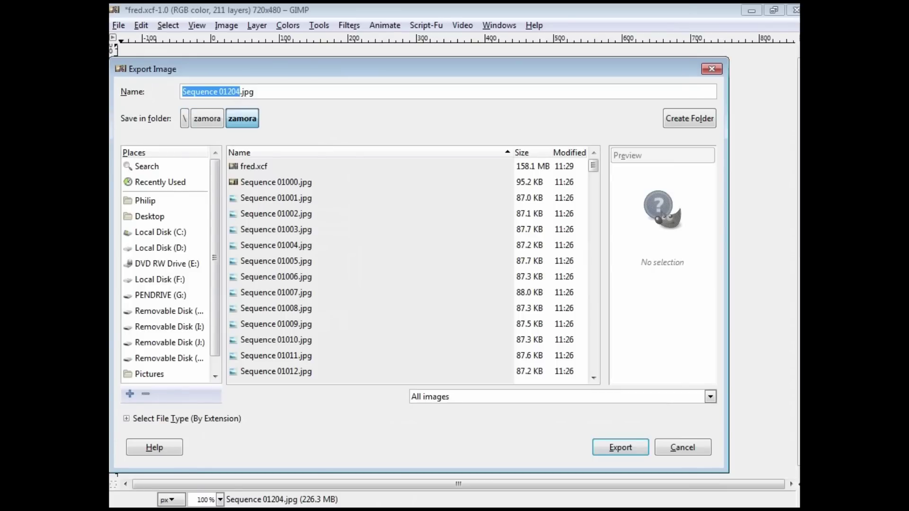
pyautogui.click(619, 447)
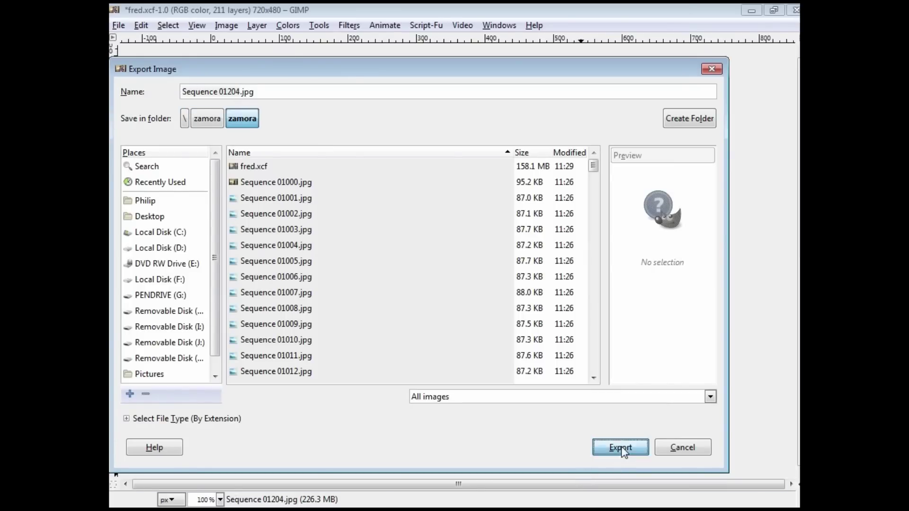
pyautogui.click(464, 328)
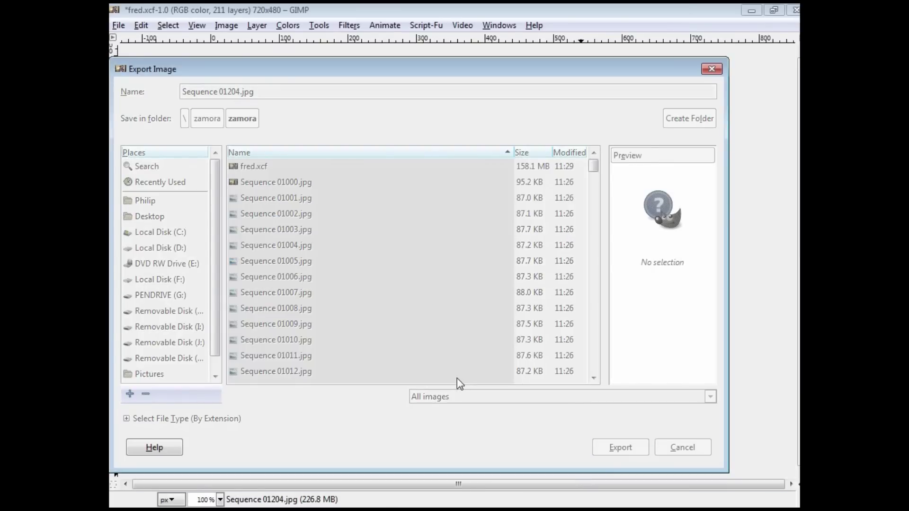
pyautogui.press('Return')
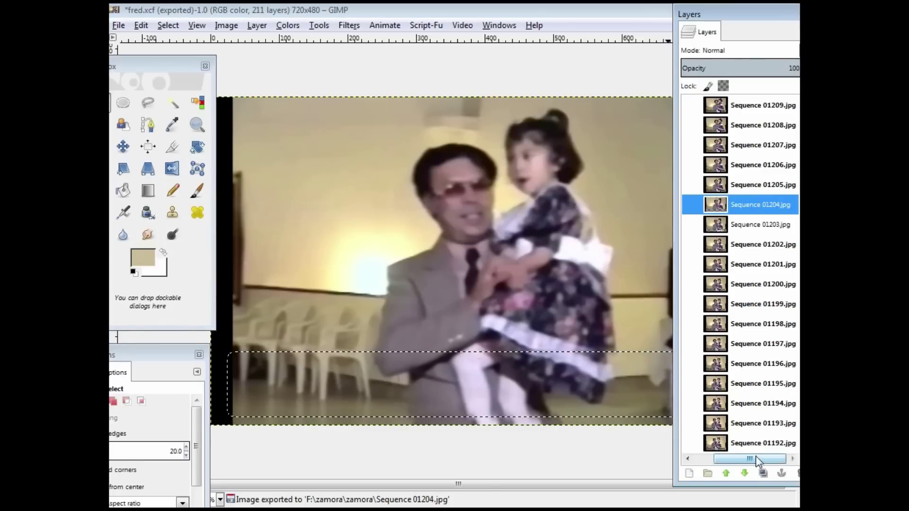
# Step: Hide the Sequence 01204.jpg layer, show and select the Sequence 01203.jpg layer, and check that it has an alpha channel
pyautogui.moveTo(757, 458); pyautogui.dragTo(736, 458)
pyautogui.click(691, 204)
pyautogui.click(691, 224)
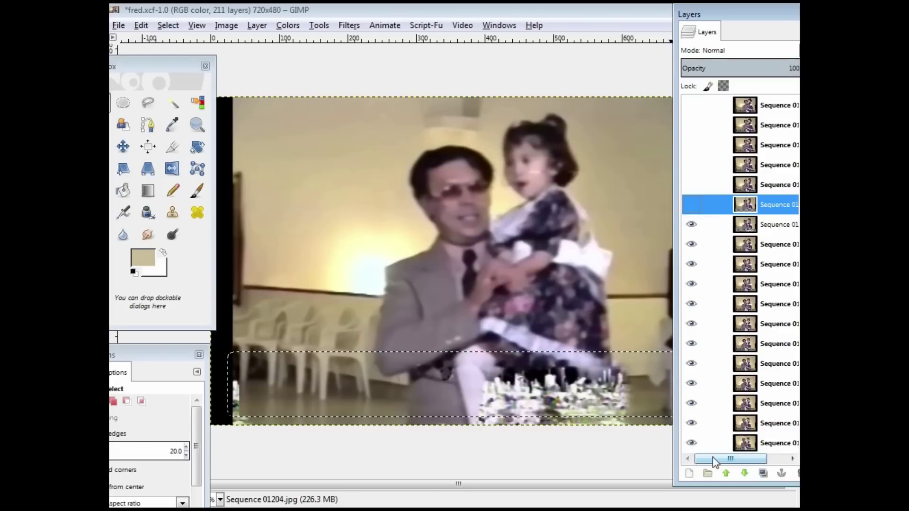
pyautogui.moveTo(719, 463)
pyautogui.mouseDown()
pyautogui.moveTo(739, 463)
pyautogui.moveTo(719, 464)
pyautogui.mouseUp()
pyautogui.click(781, 226)
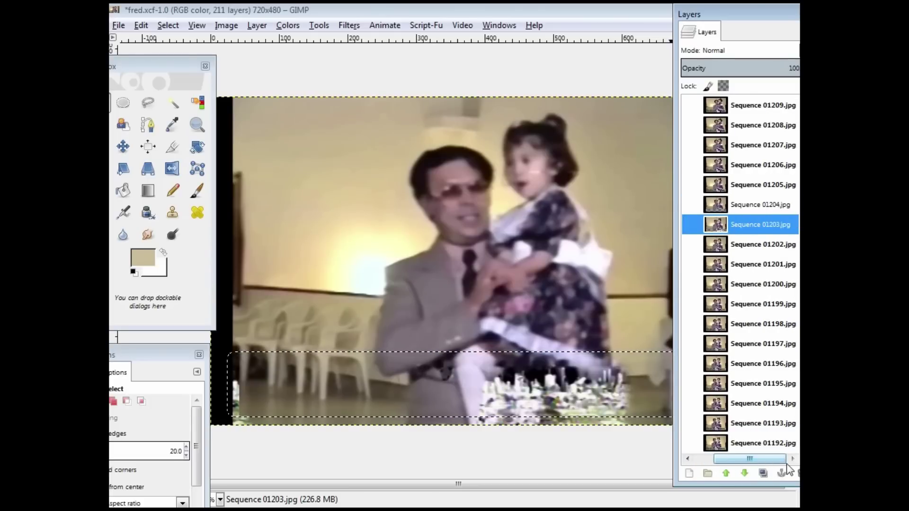
pyautogui.rightClick(760, 229)
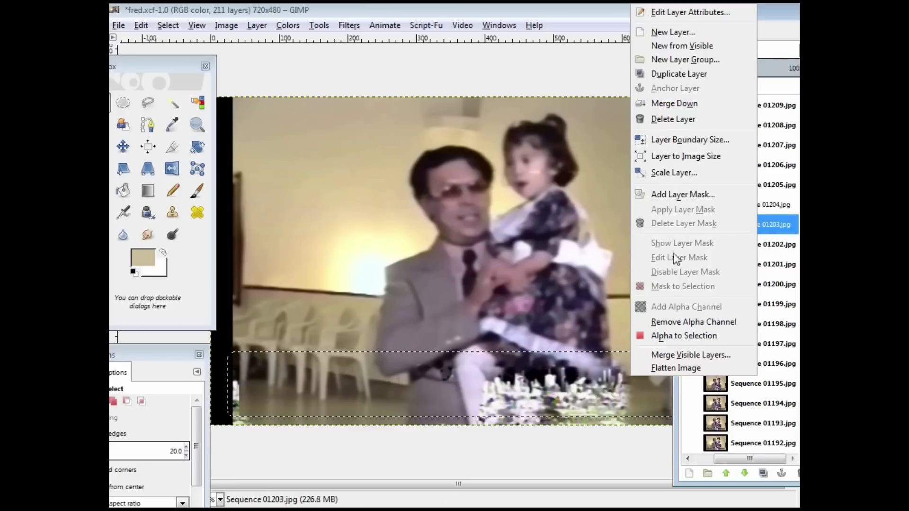
# Step: Select and clear the glitched blocks around the girl's legs and in the picture's lower-left corner on the Sequence 01203.jpg layer
pyautogui.click(112, 107)
pyautogui.moveTo(457, 365); pyautogui.dragTo(637, 439)
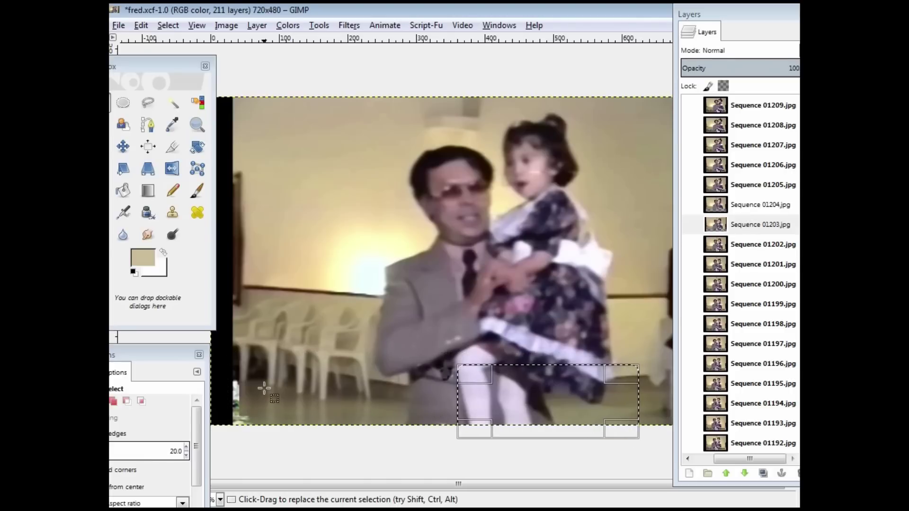
pyautogui.moveTo(272, 431); pyautogui.dragTo(218, 372)
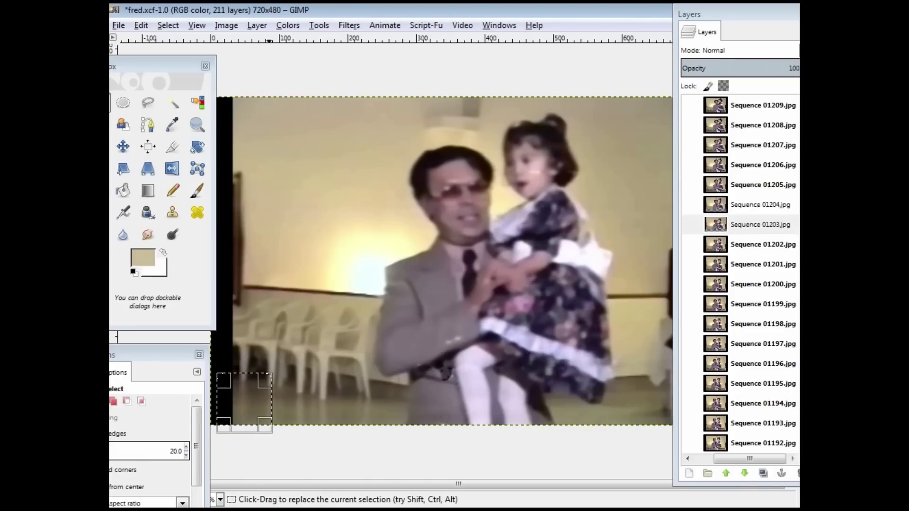
# Step: Move the toolbox aside and remove the small glitch on the girl's face in the Sequence 01203.jpg layer
pyautogui.click(124, 102)
pyautogui.click(270, 148)
pyautogui.moveTo(161, 66); pyautogui.dragTo(187, 63)
pyautogui.click(525, 172)
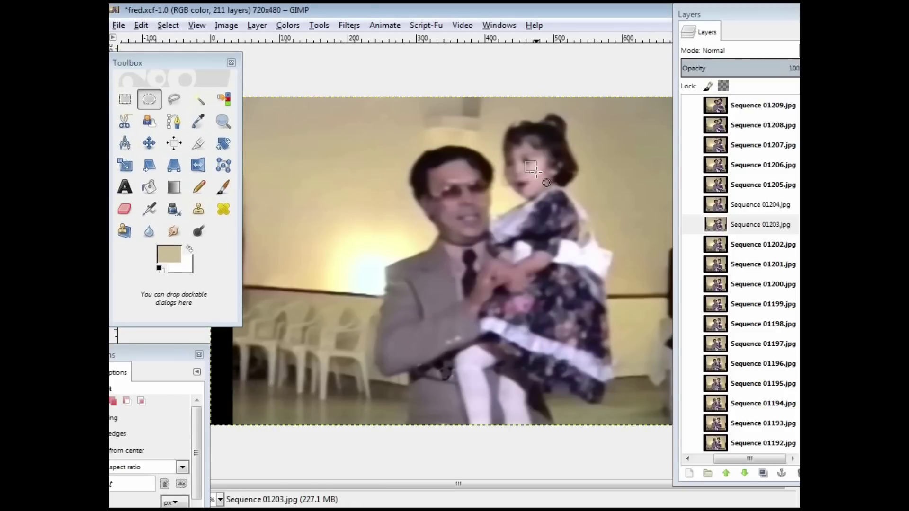
pyautogui.hotkey('shift', 'e')
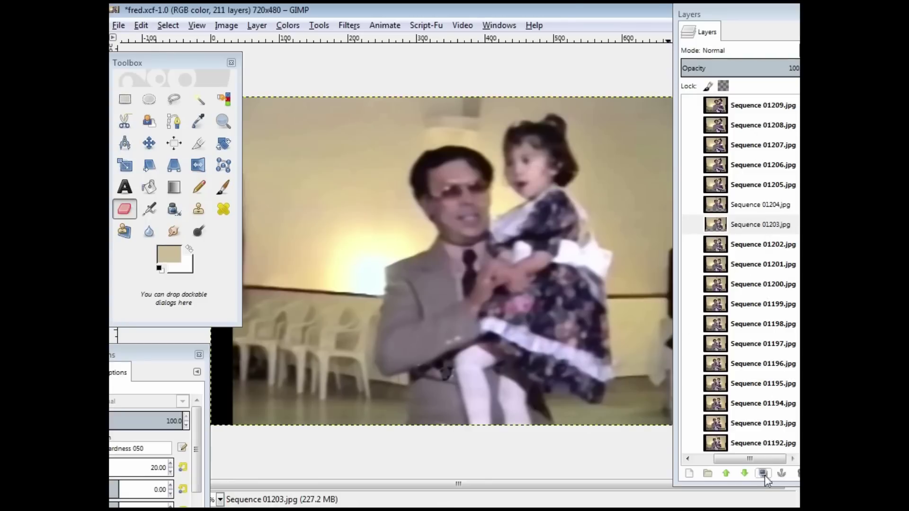
# Step: Export the repaired frame as a JPEG at quality 90 named Sequence 01203.jpg, replacing the existing file in the zamora folder
pyautogui.moveTo(752, 462); pyautogui.dragTo(659, 455)
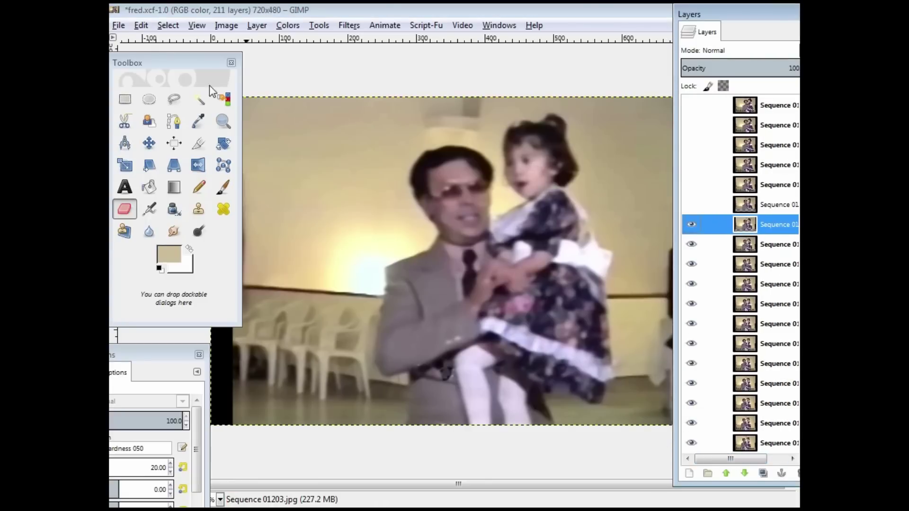
pyautogui.click(118, 26)
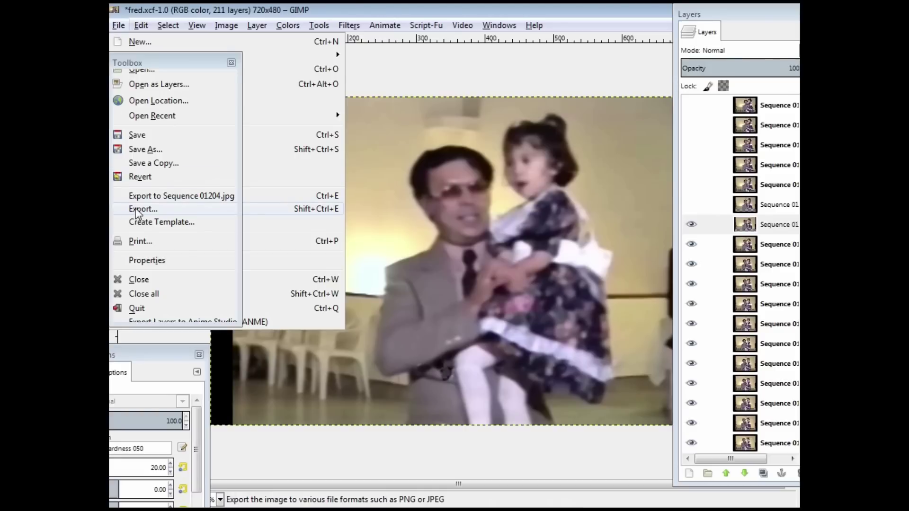
pyautogui.click(138, 208)
pyautogui.click(236, 92)
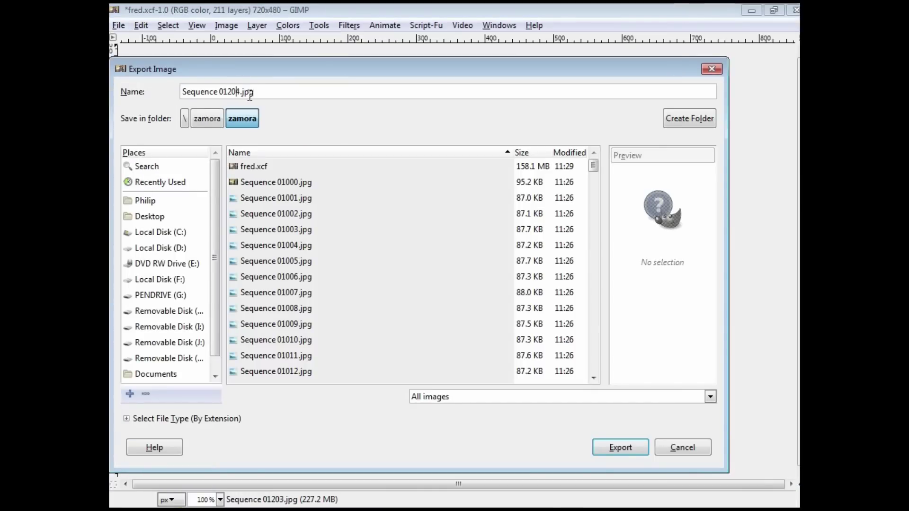
pyautogui.write('3')
pyautogui.press('Return')
pyautogui.press('Return')
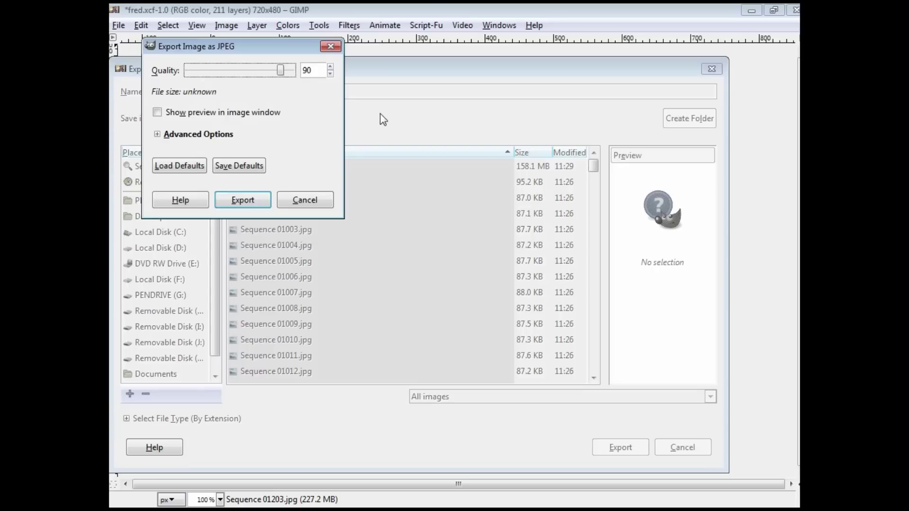
pyautogui.click(257, 199)
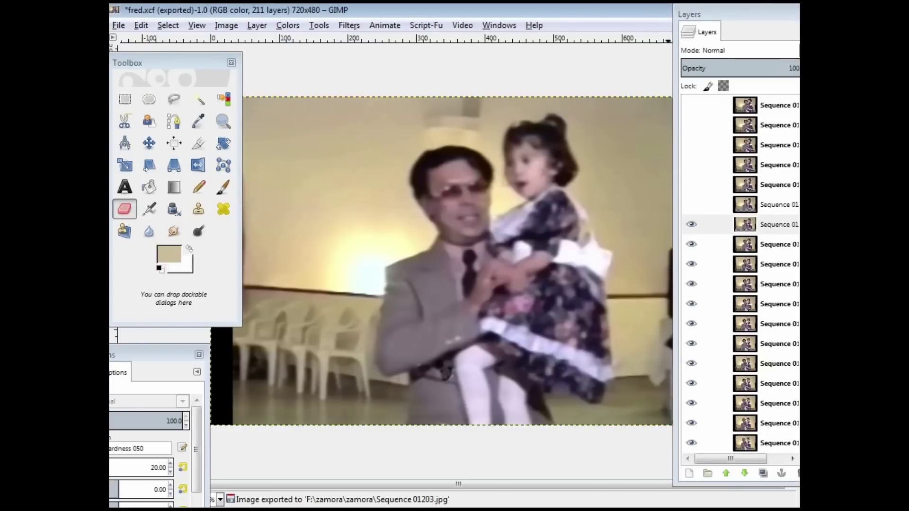
# Step: Hide the Sequence 01203.jpg and Sequence 01202.jpg layers and save fred.xcf
pyautogui.click(691, 244)
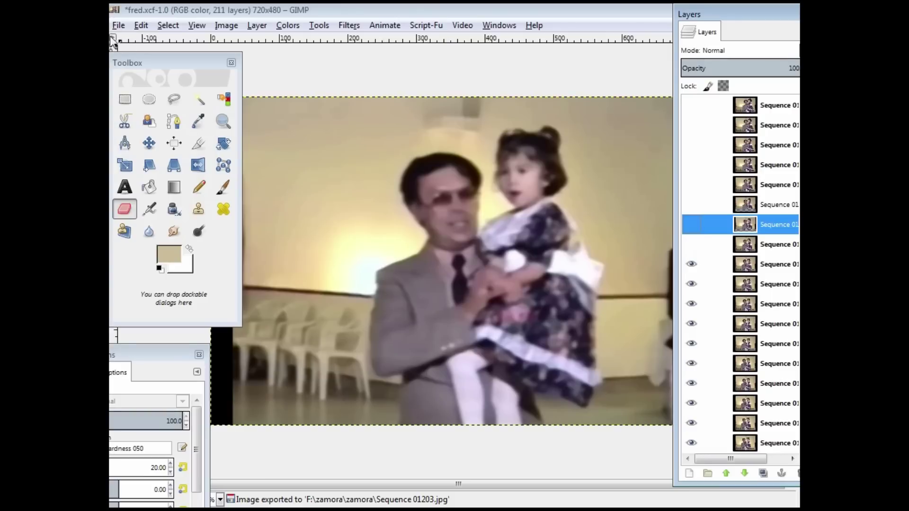
pyautogui.click(118, 26)
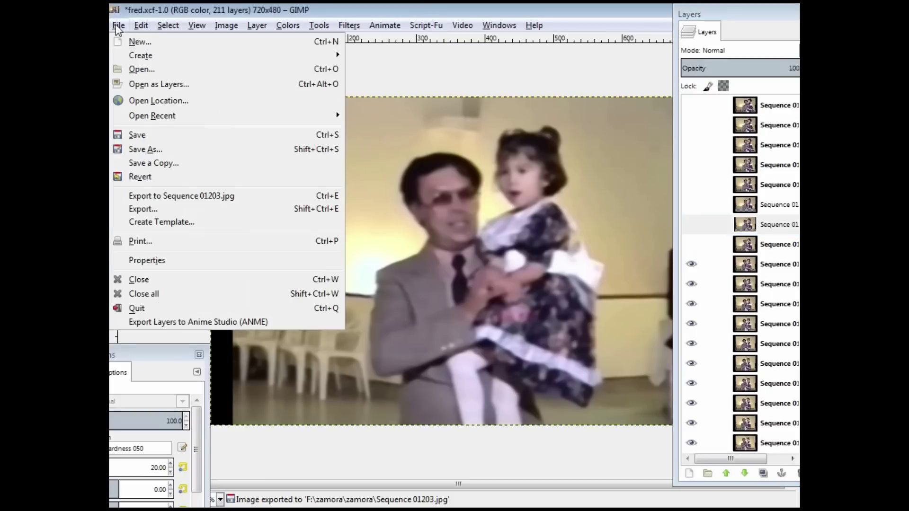
pyautogui.click(137, 135)
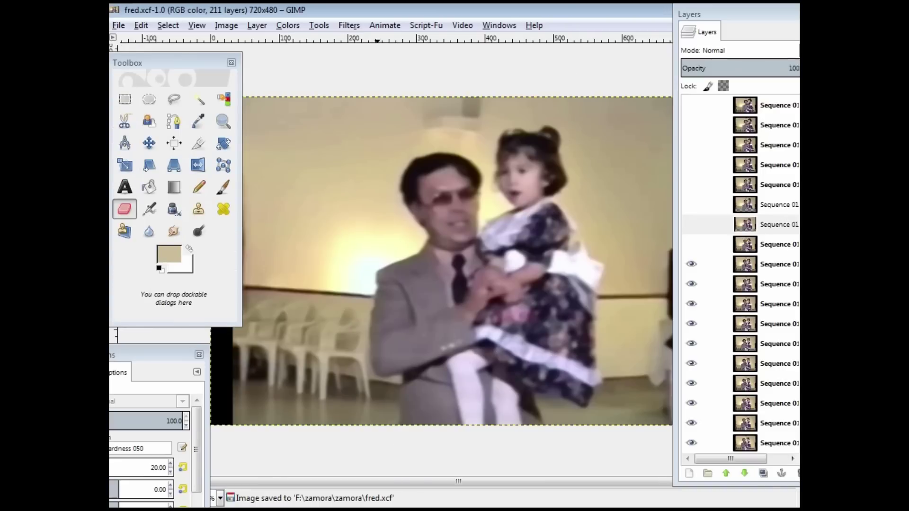
# Step: Switch to Adobe Premiere Pro and import Sequence 01000.jpg from the F: drive's zamora\zamora folder as numbered stills
pyautogui.hotkey('alt', 'Tab')
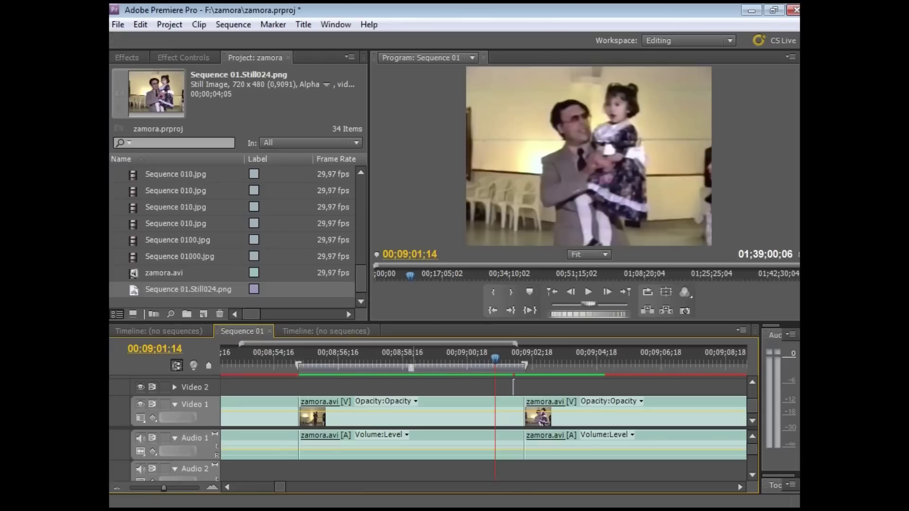
pyautogui.doubleClick(168, 305)
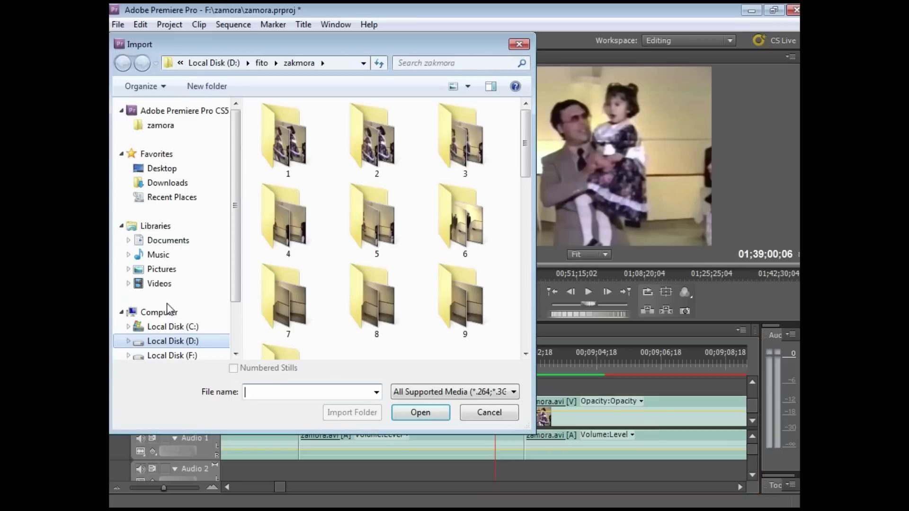
pyautogui.moveTo(526, 145)
pyautogui.mouseDown()
pyautogui.moveTo(524, 304)
pyautogui.moveTo(525, 142)
pyautogui.mouseUp()
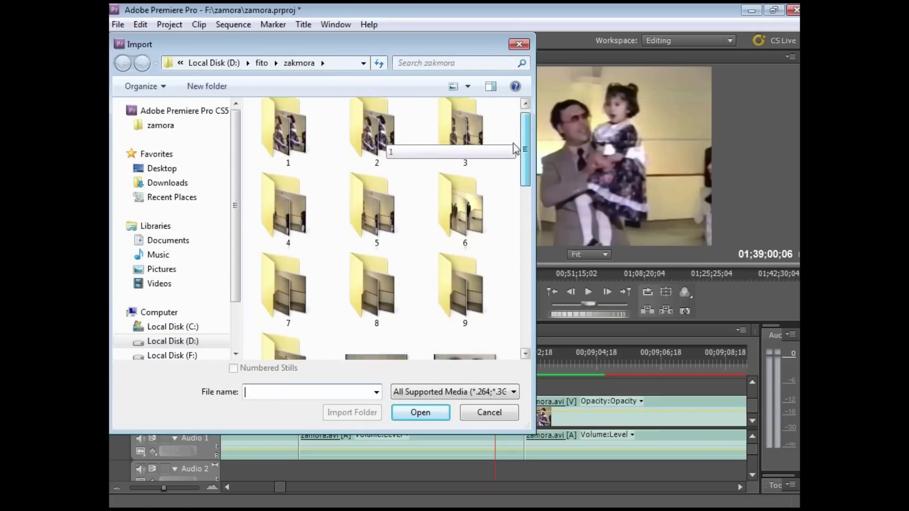
pyautogui.moveTo(234, 271); pyautogui.dragTo(234, 316)
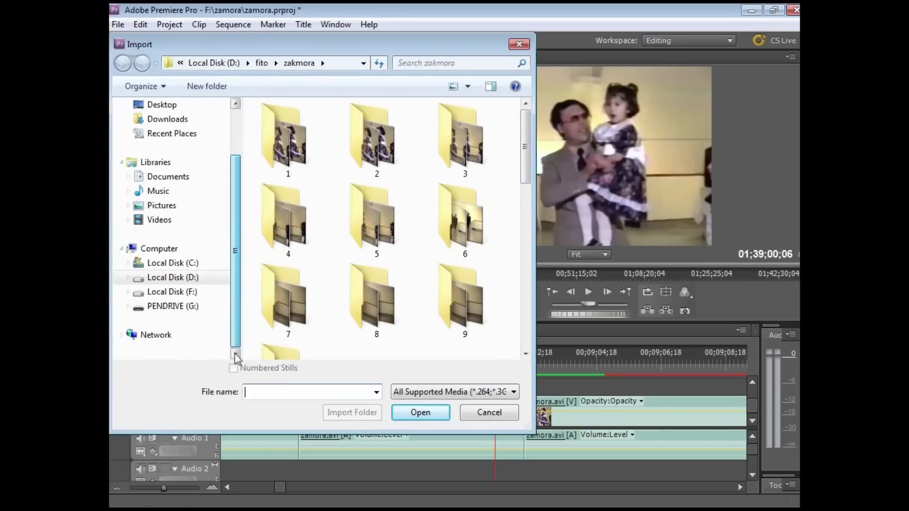
pyautogui.click(174, 292)
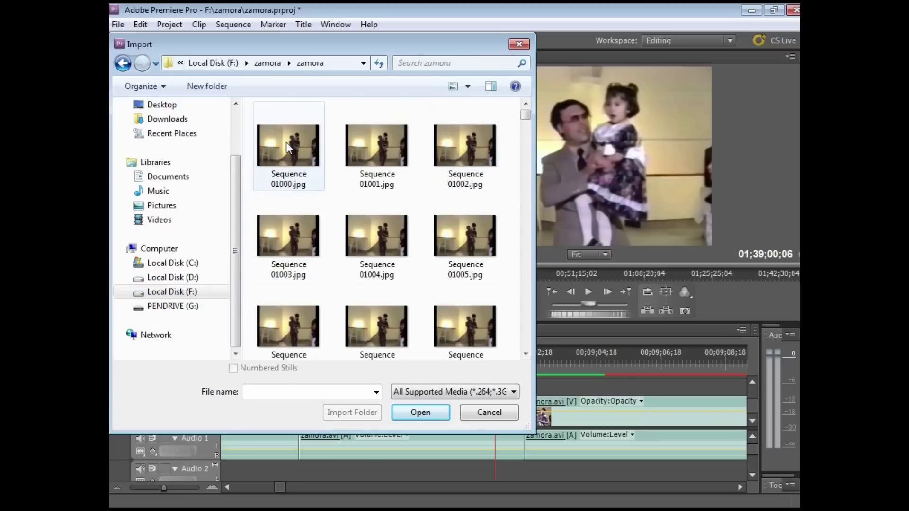
pyautogui.click(286, 142)
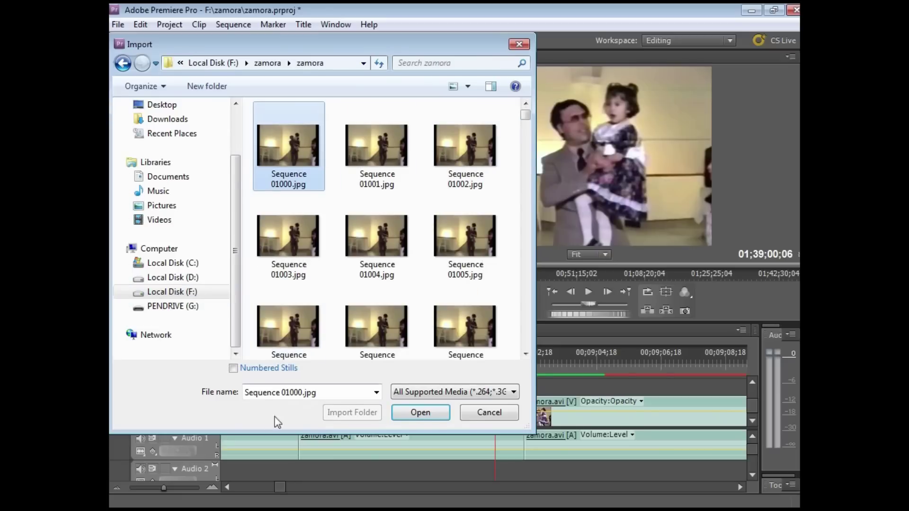
pyautogui.click(233, 368)
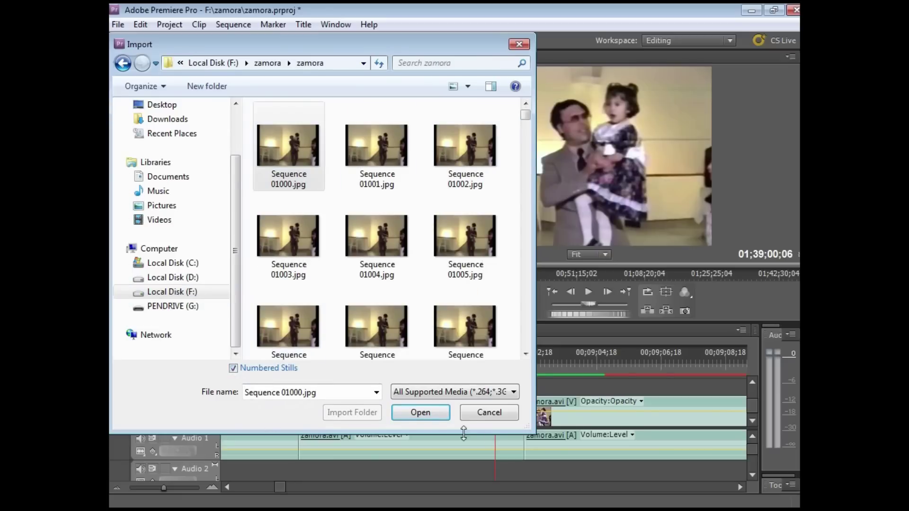
pyautogui.click(421, 412)
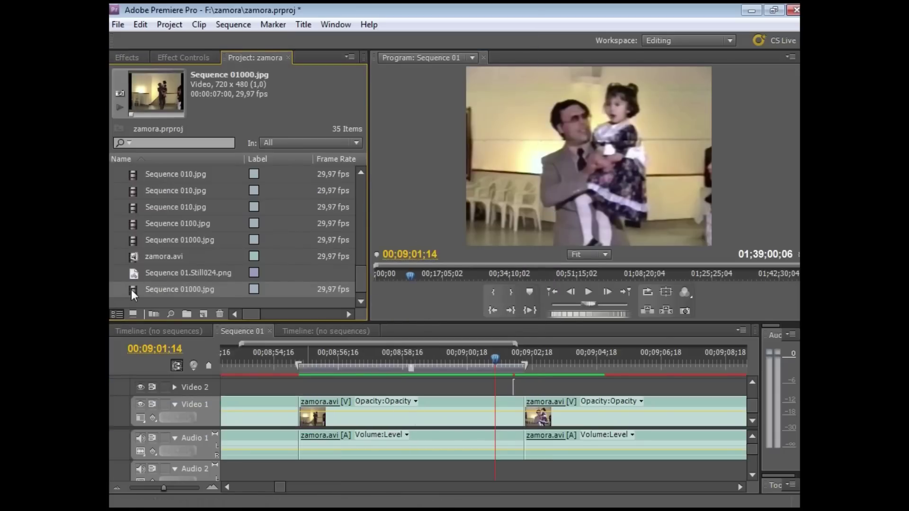
# Step: Place the imported Sequence 01000.jpg clip on Video 2 over the glitched zamora.avi clip and compare frames with Video 2 hidden and shown
pyautogui.moveTo(167, 315); pyautogui.dragTo(300, 387)
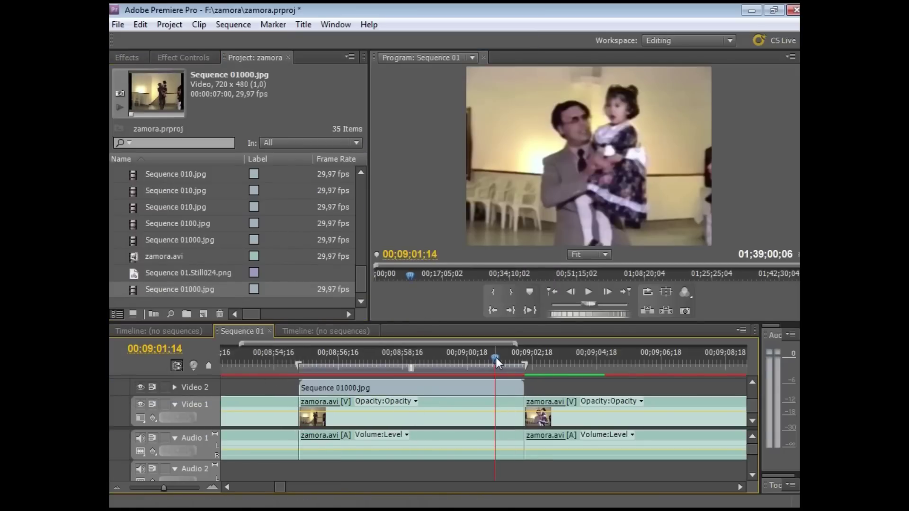
pyautogui.moveTo(496, 359); pyautogui.dragTo(512, 370)
pyautogui.click(140, 387)
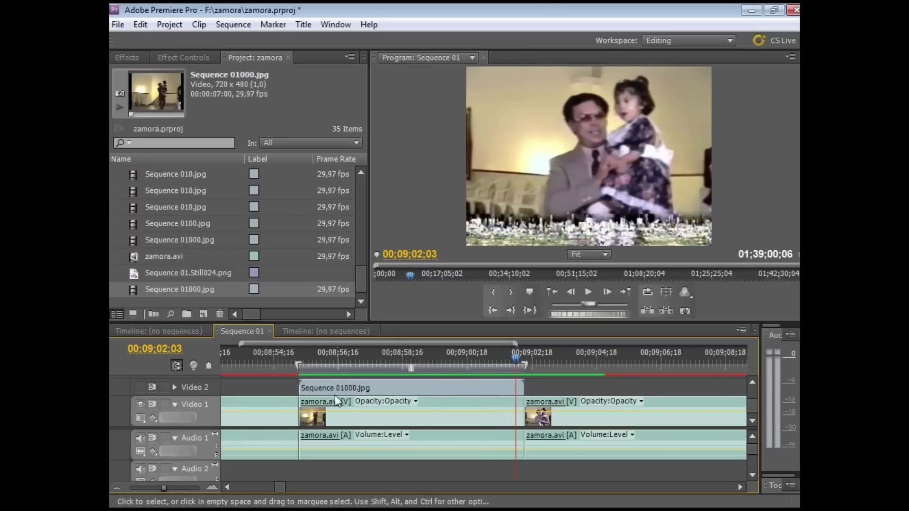
pyautogui.click(140, 387)
pyautogui.moveTo(516, 356)
pyautogui.mouseDown()
pyautogui.moveTo(507, 359)
pyautogui.moveTo(516, 360)
pyautogui.mouseUp()
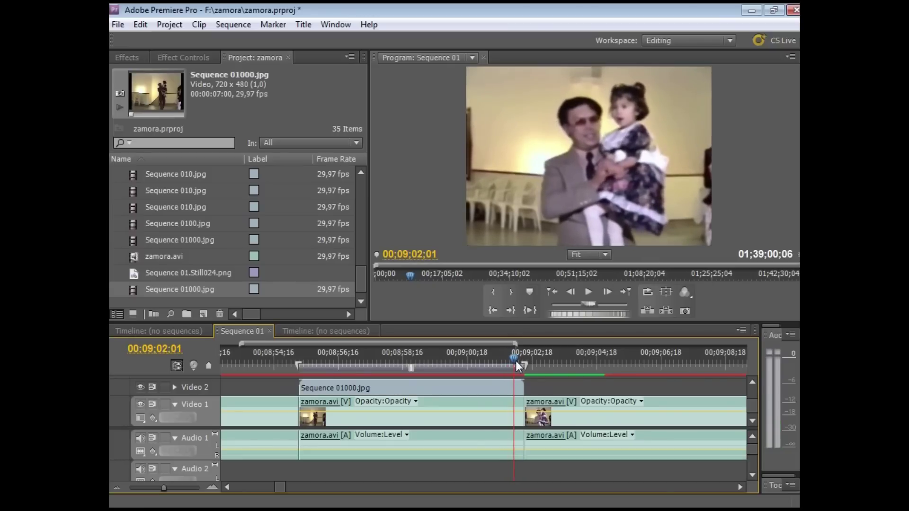